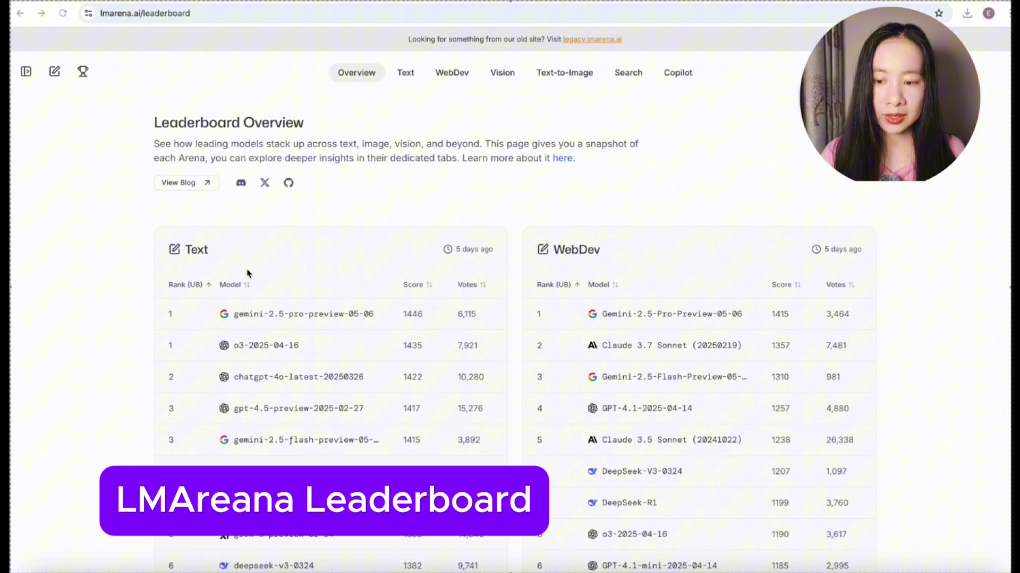
# Scroll the LMArena leaderboard down to the Vision and Search tables, where gemini-2.5-pro-grounding tops Search.
pyautogui.scroll(-7, 408, 274)
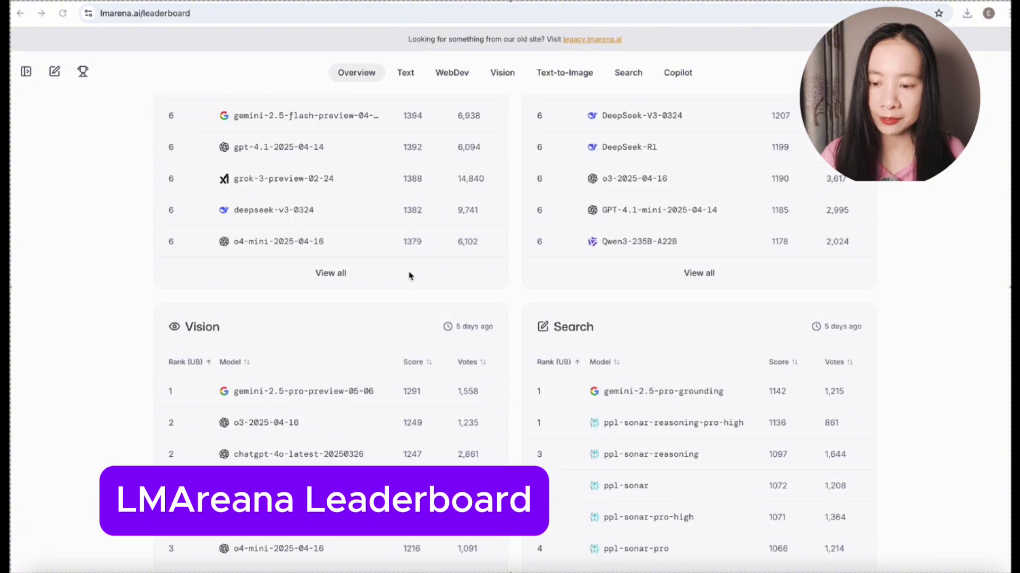
pyautogui.scroll(-4, 261, 337)
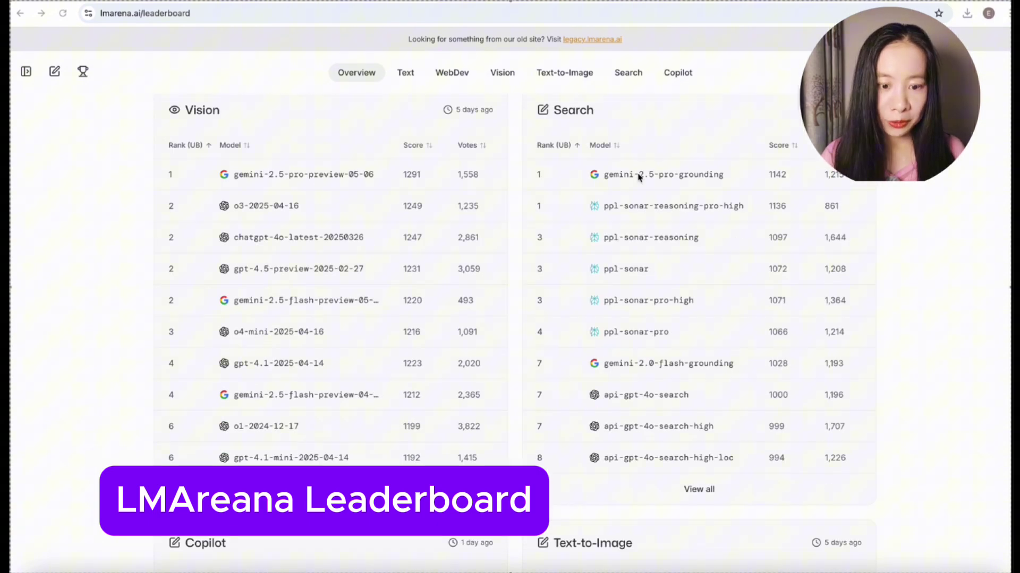
pyautogui.scroll(-3, 639, 177)
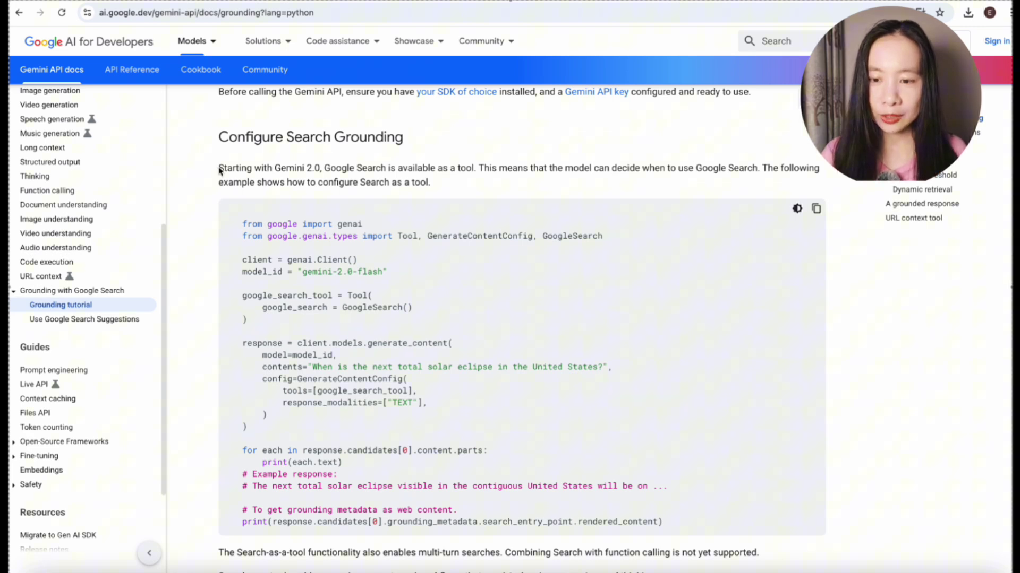
# Highlight the sentence on Google Search as a tool under Configure Search Grounding, then clear the selection.
pyautogui.moveTo(218, 168); pyautogui.dragTo(761, 168)
pyautogui.click(460, 162)
pyautogui.click(752, 150)
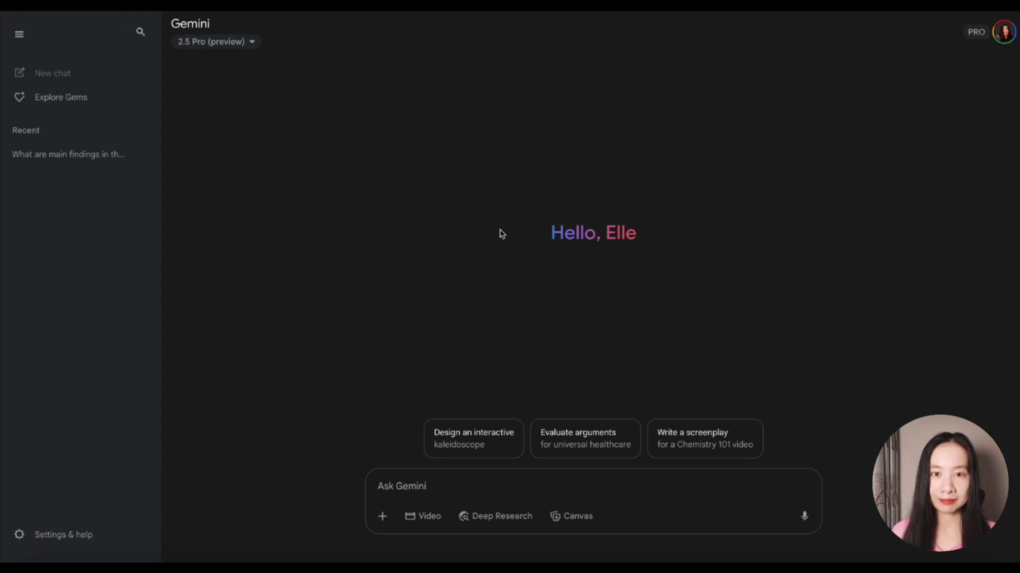
# Ask about the McKinsey PDF's main findings, counter-intuitive points and actionable suggestions, with Canvas on.
pyautogui.click(412, 484)
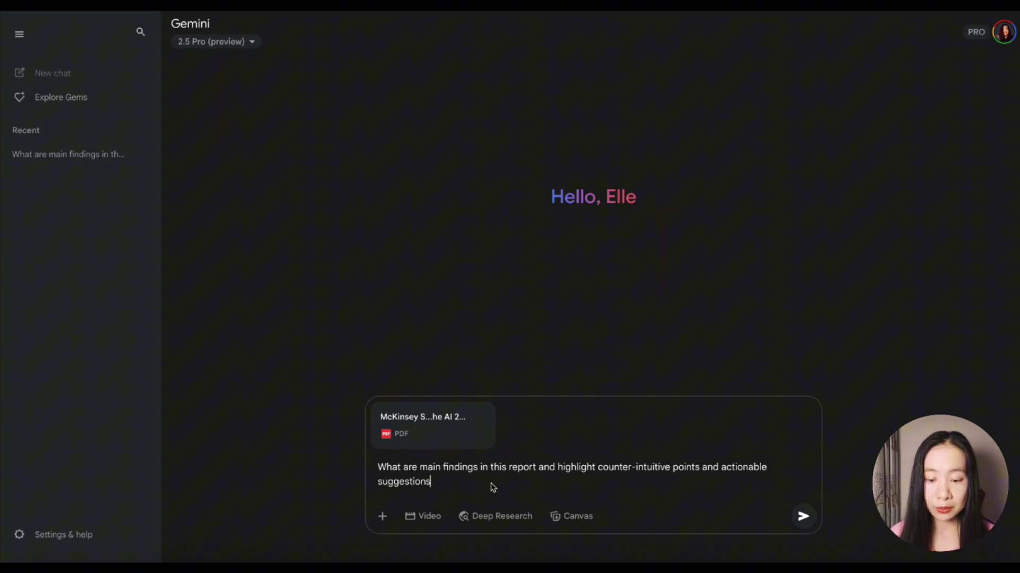
pyautogui.write('.')
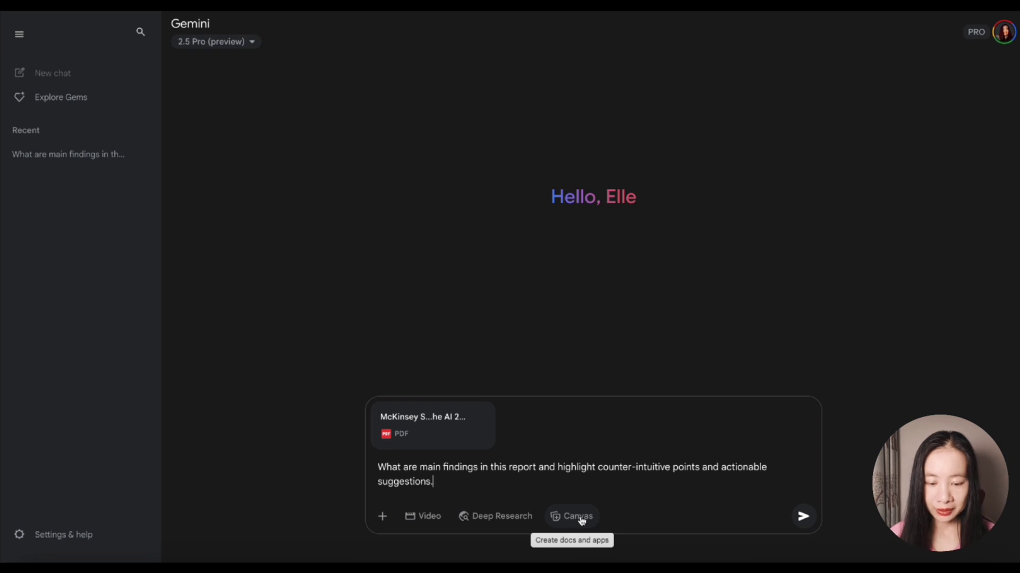
pyautogui.click(580, 516)
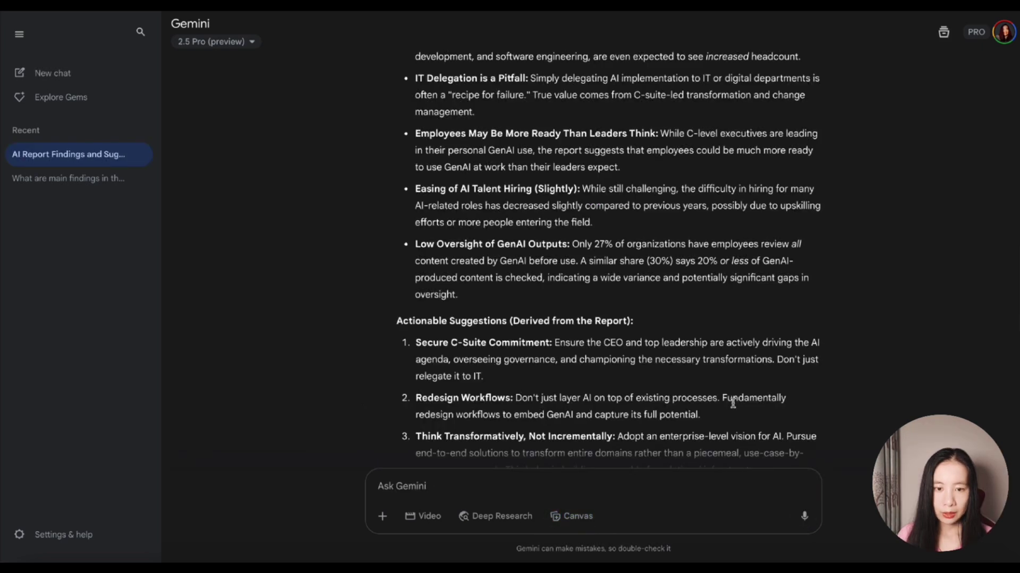
# Scroll through the reply's main findings, counter-intuitive points and ten actionable suggestions down to the sources.
pyautogui.scroll(5, 734, 408)
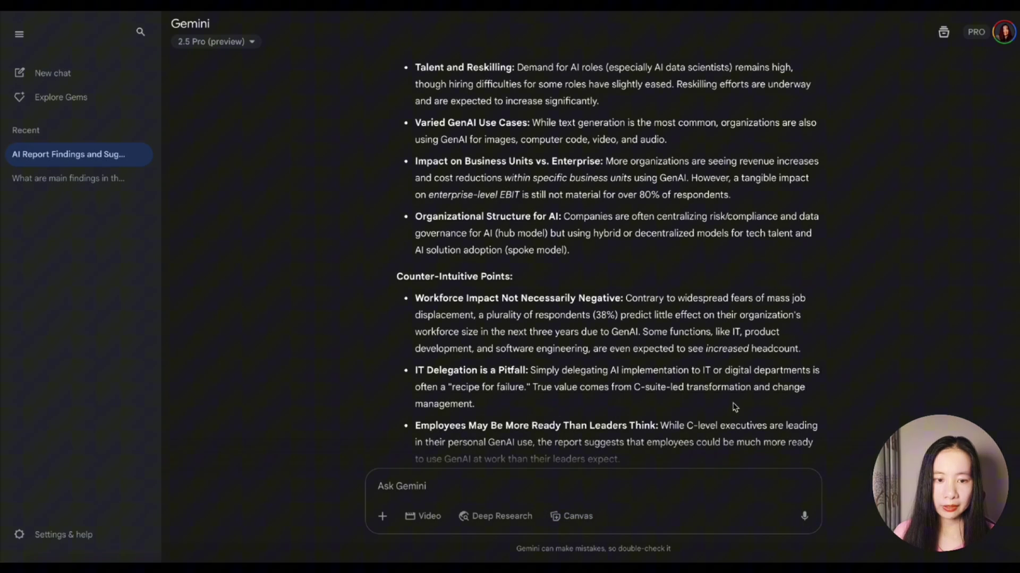
pyautogui.scroll(9, 734, 407)
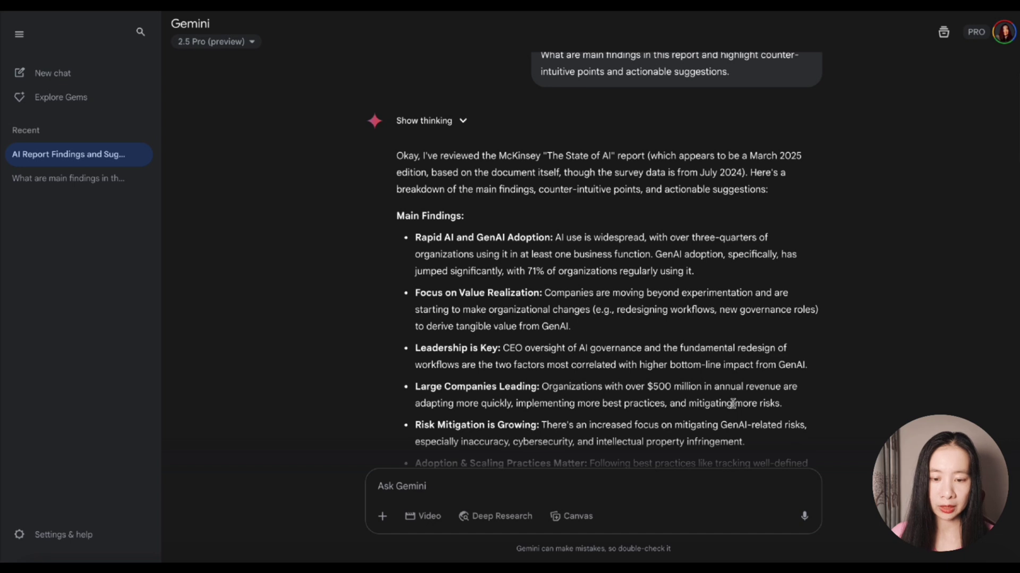
pyautogui.scroll(-8, 732, 404)
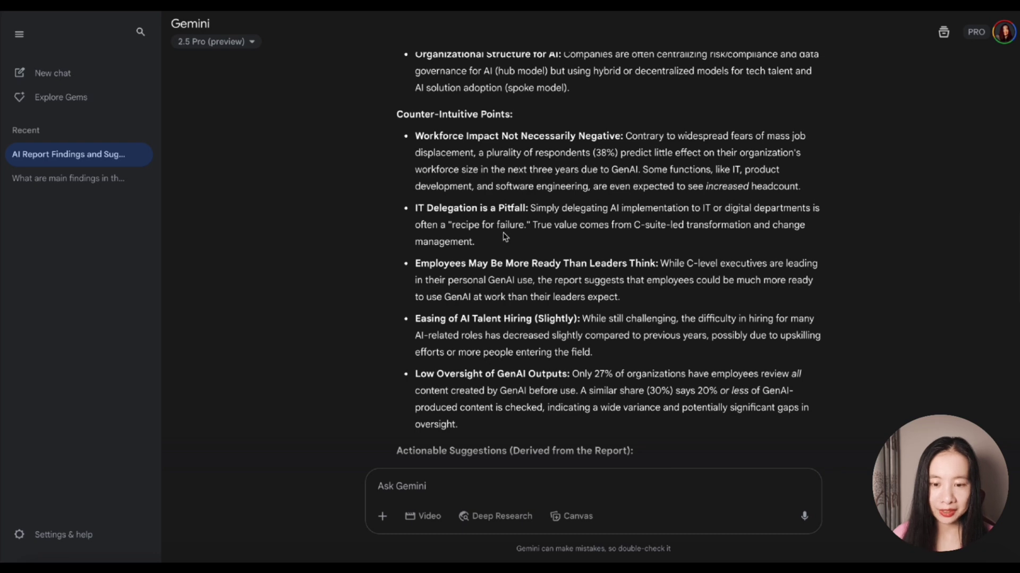
pyautogui.scroll(-1, 504, 236)
pyautogui.scroll(-15, 450, 223)
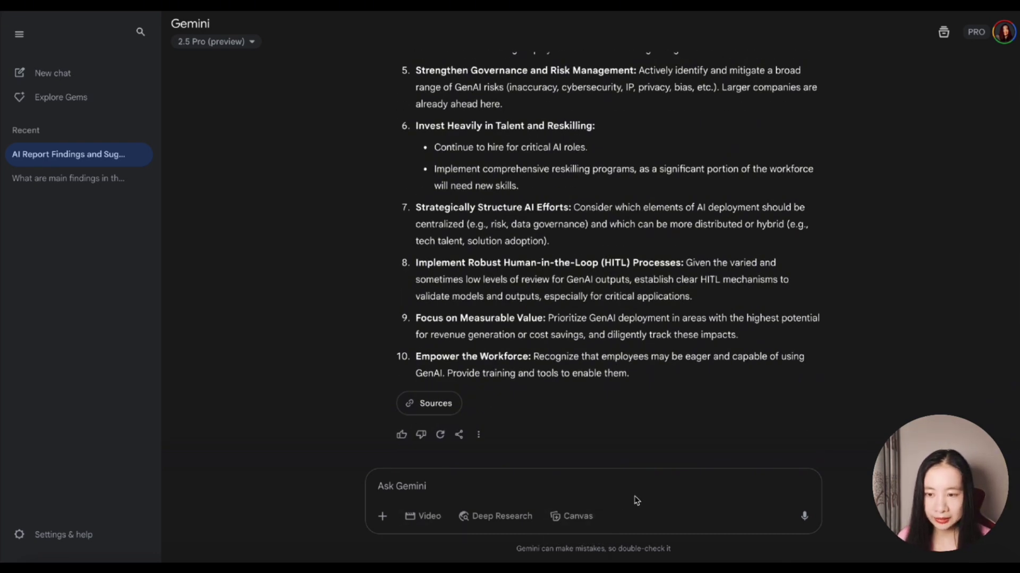
# In a new chat, enter 'Design an interactive visualization for me to understand the pareto law (80/20).' with Canvas on.
pyautogui.click(58, 74)
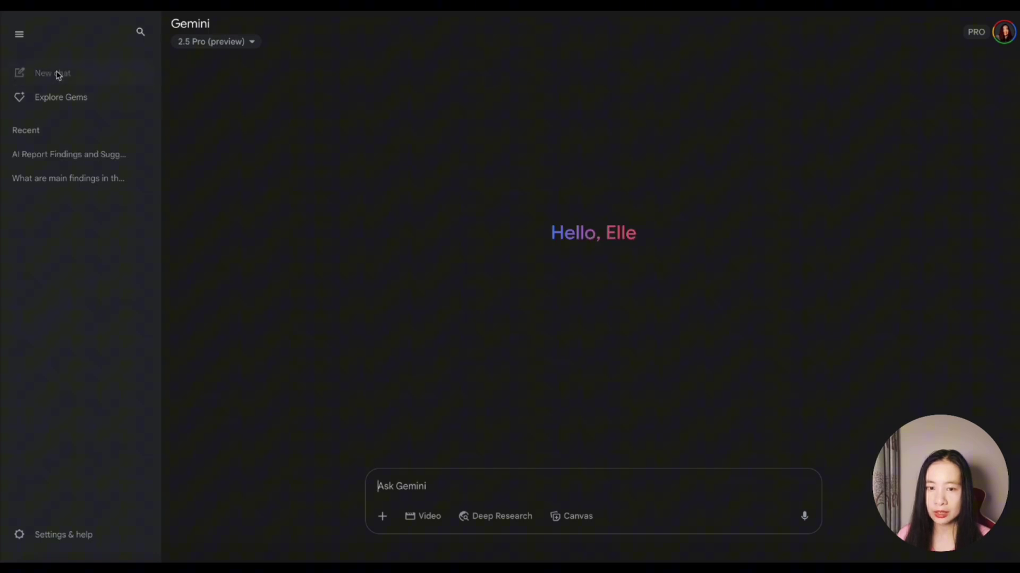
pyautogui.click(412, 484)
pyautogui.write('Design ')
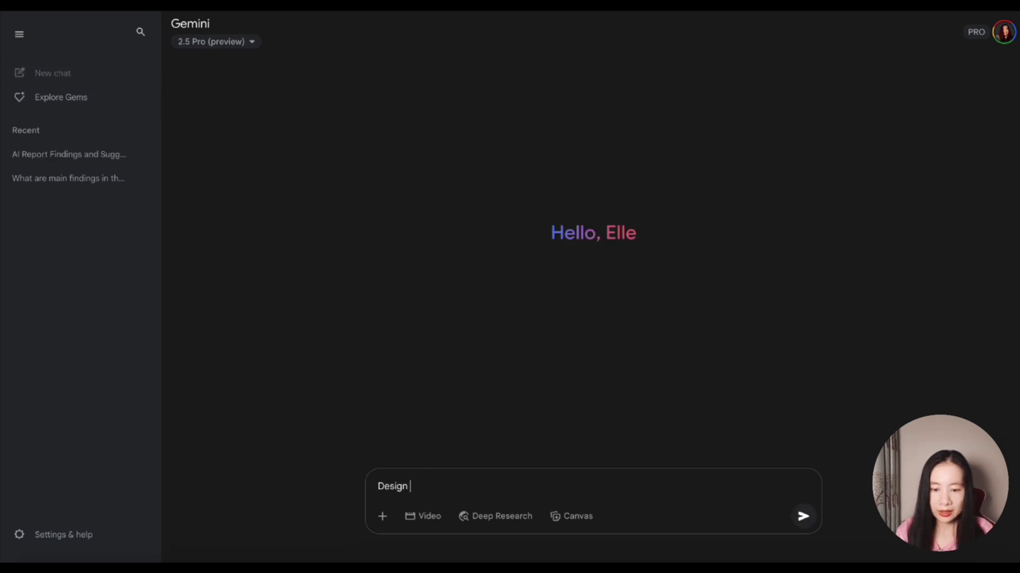
pyautogui.write('an interactive ')
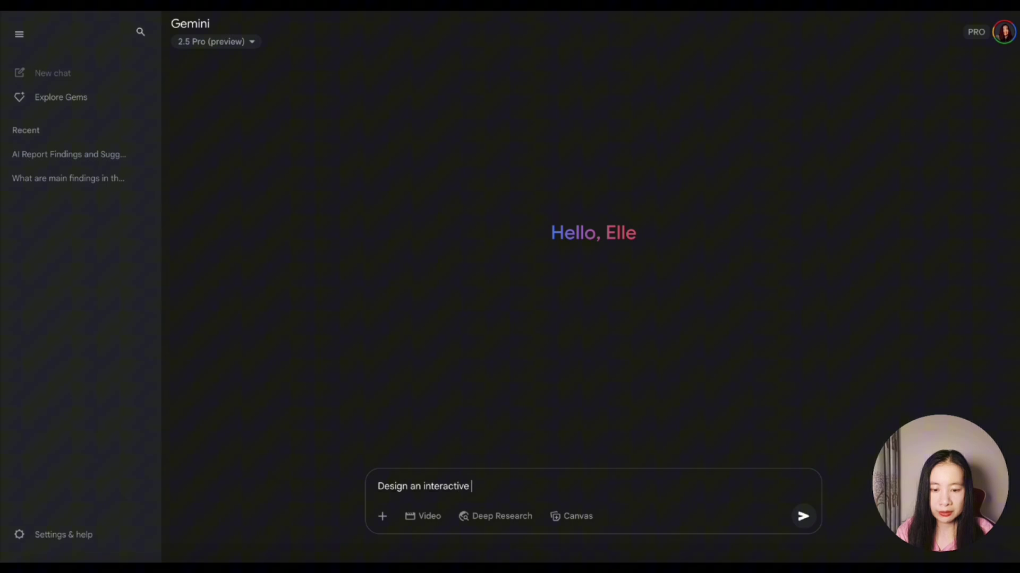
pyautogui.write('visualization f')
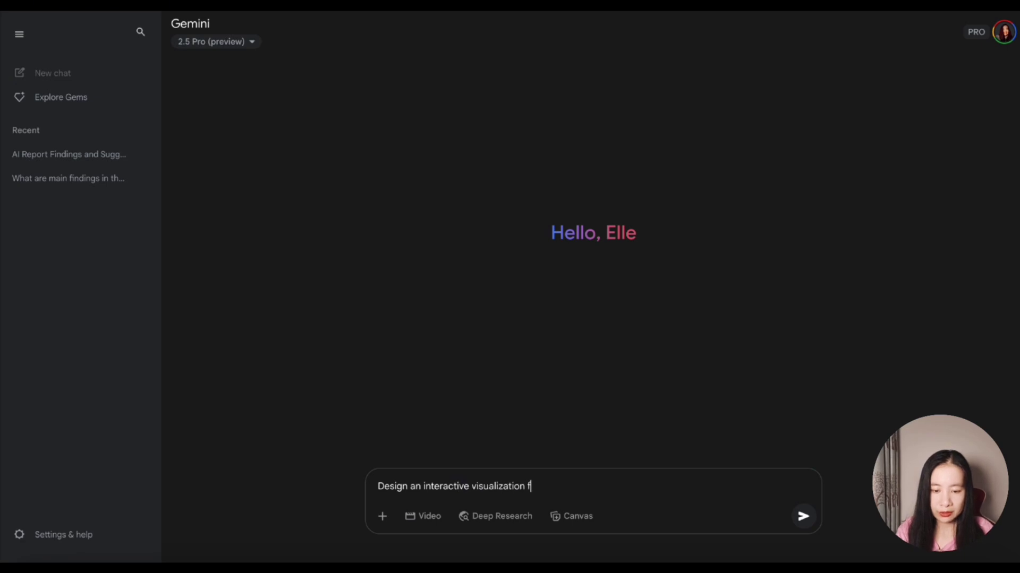
pyautogui.write('or me to understand ')
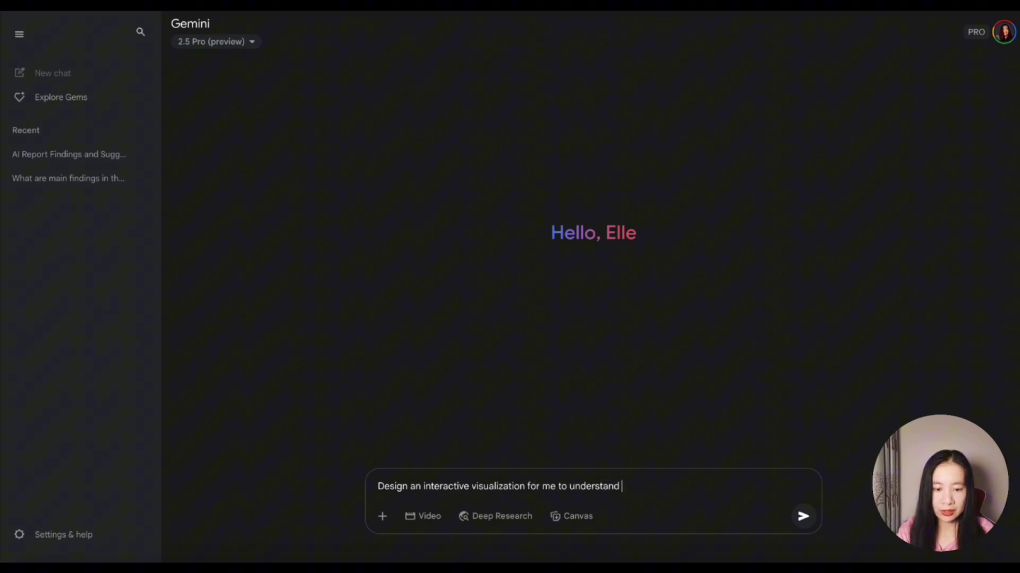
pyautogui.write('the pareto law (')
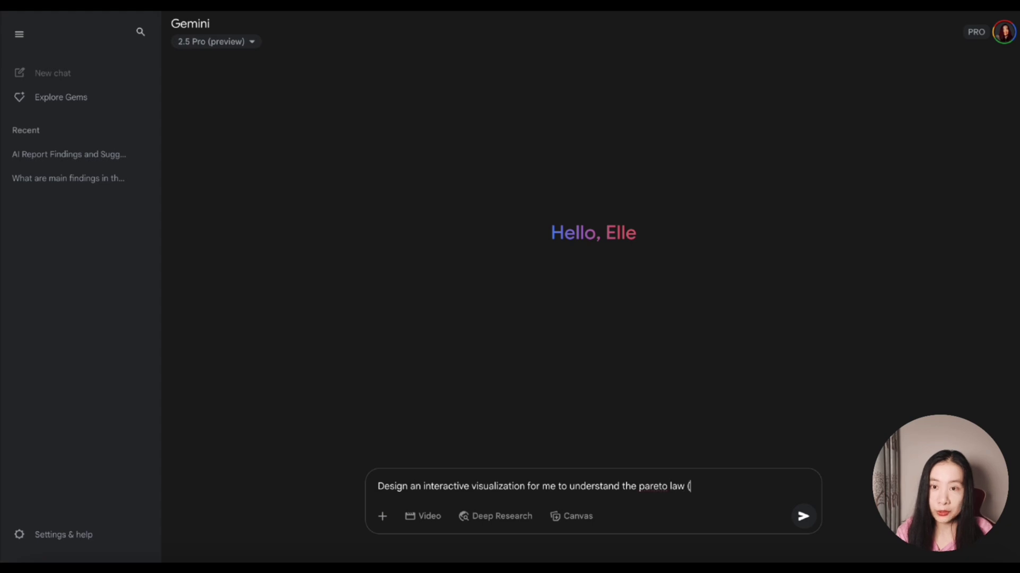
pyautogui.write('80/20).')
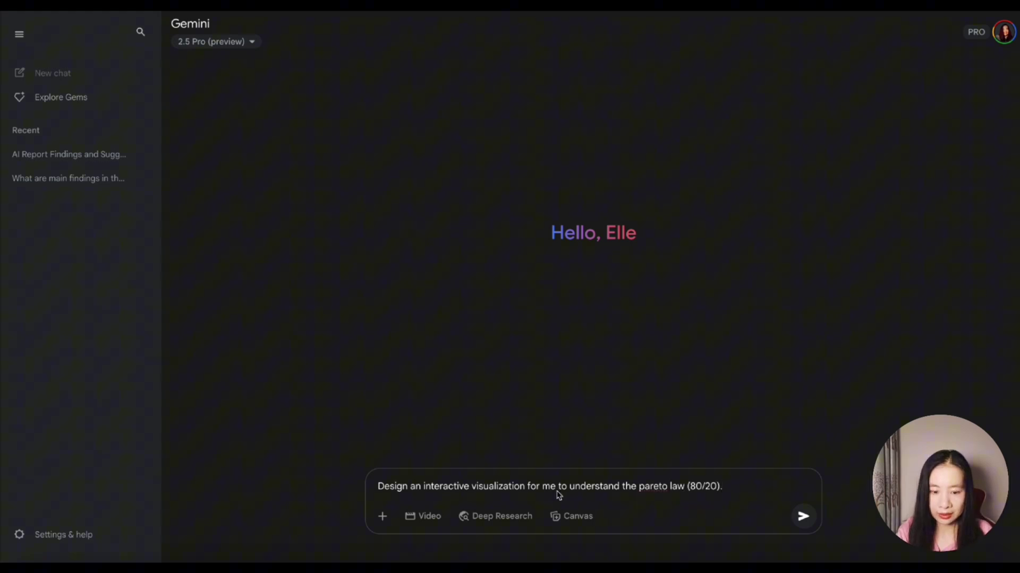
pyautogui.click(573, 518)
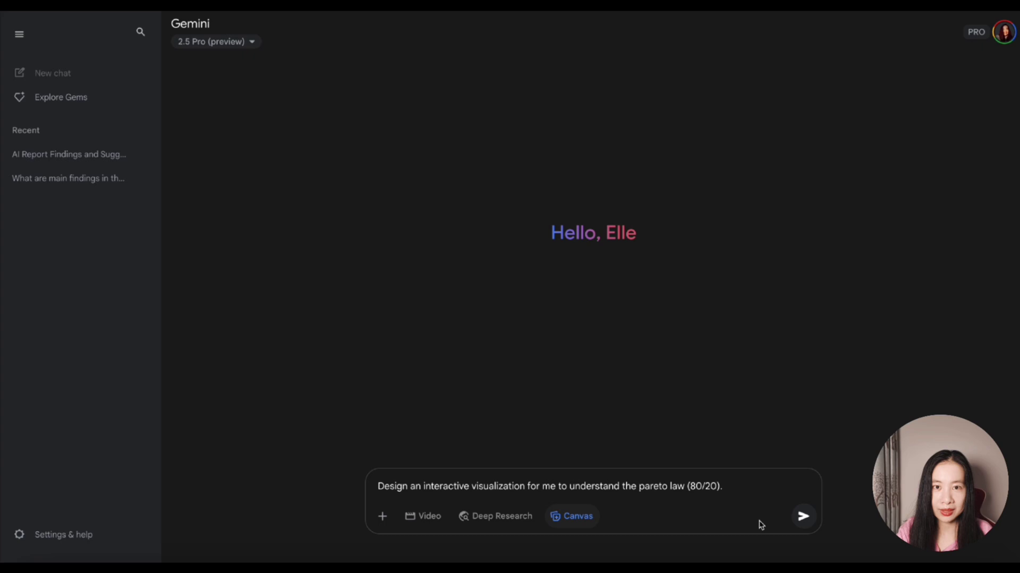
# Send the Pareto request and have Gemini fix the ResizeObserver error so the chart renders.
pyautogui.click(802, 516)
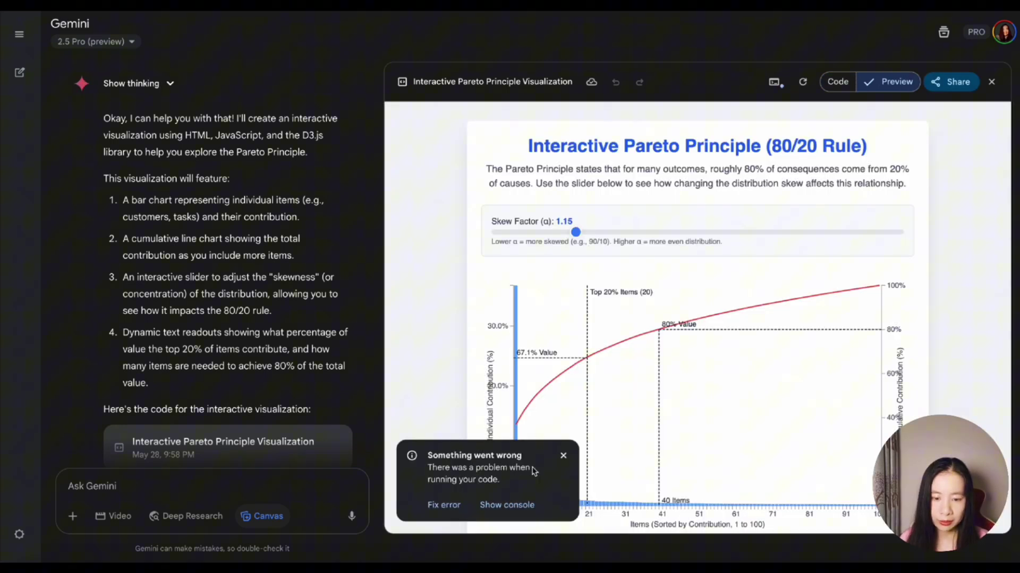
pyautogui.click(449, 507)
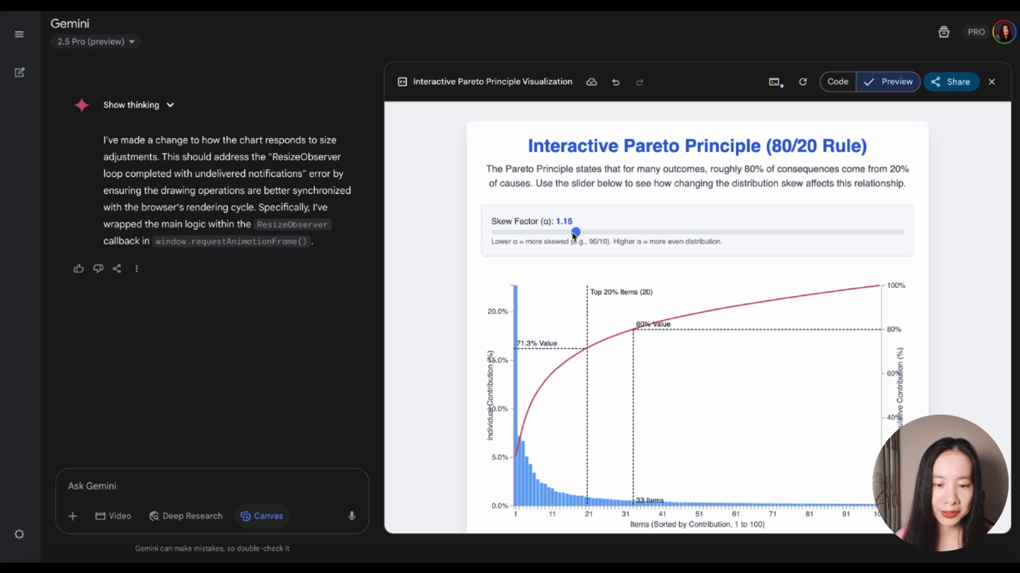
# Set the Pareto chart's skew factor to 2.00 and copy a public share link for the canvas.
pyautogui.moveTo(573, 235); pyautogui.dragTo(528, 233)
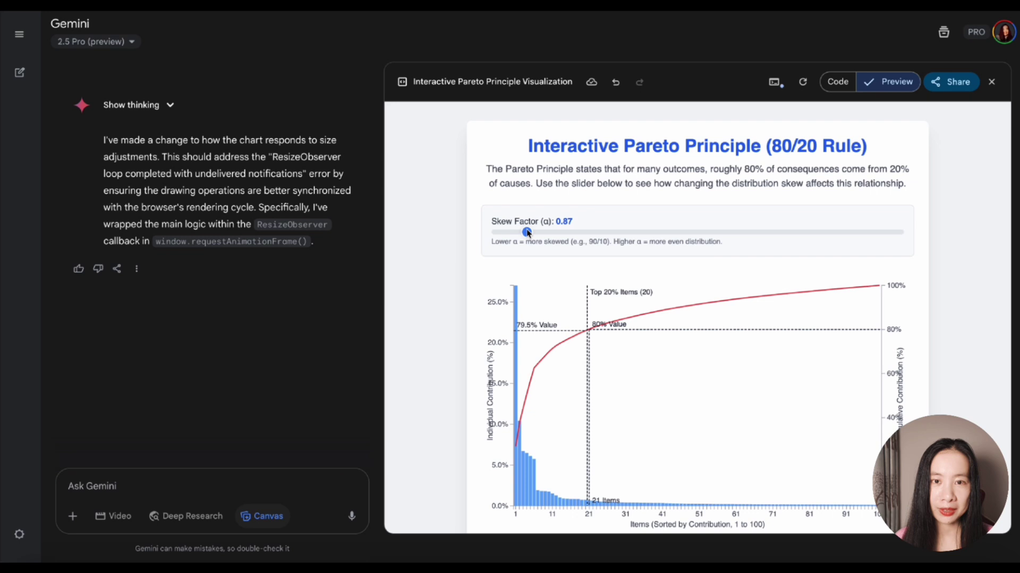
pyautogui.moveTo(528, 233); pyautogui.dragTo(691, 234)
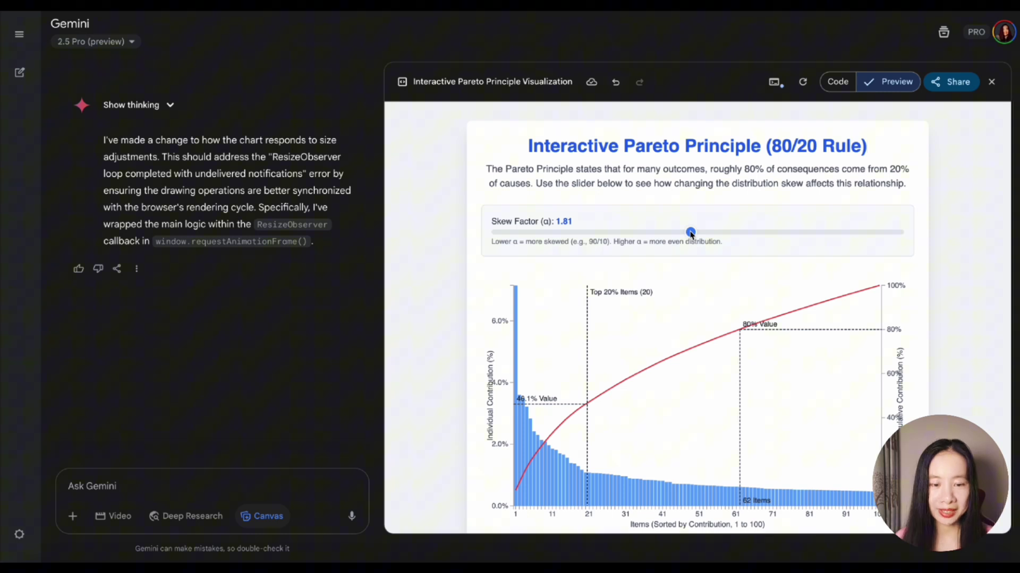
pyautogui.scroll(-1, 691, 234)
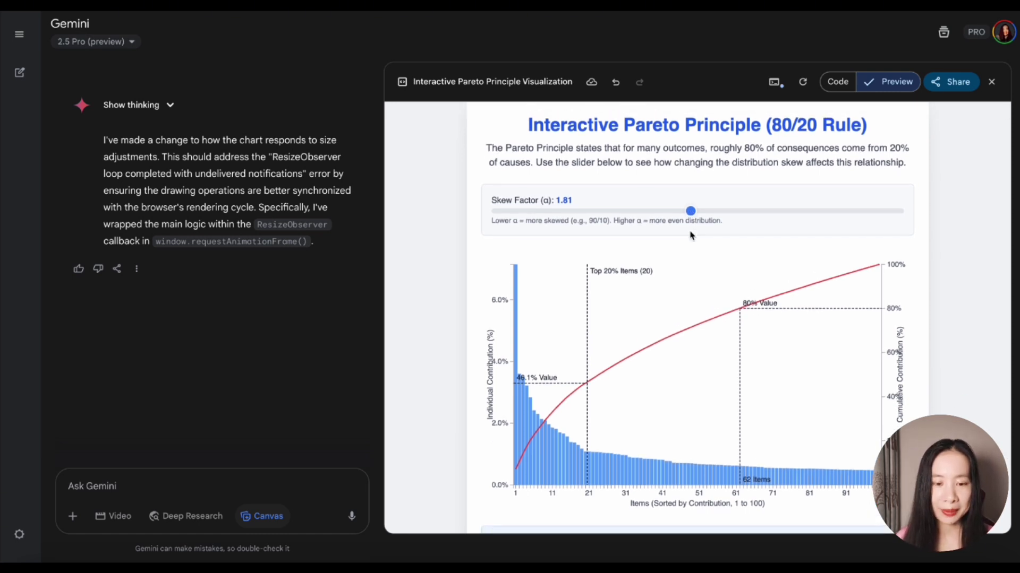
pyautogui.scroll(1, 690, 235)
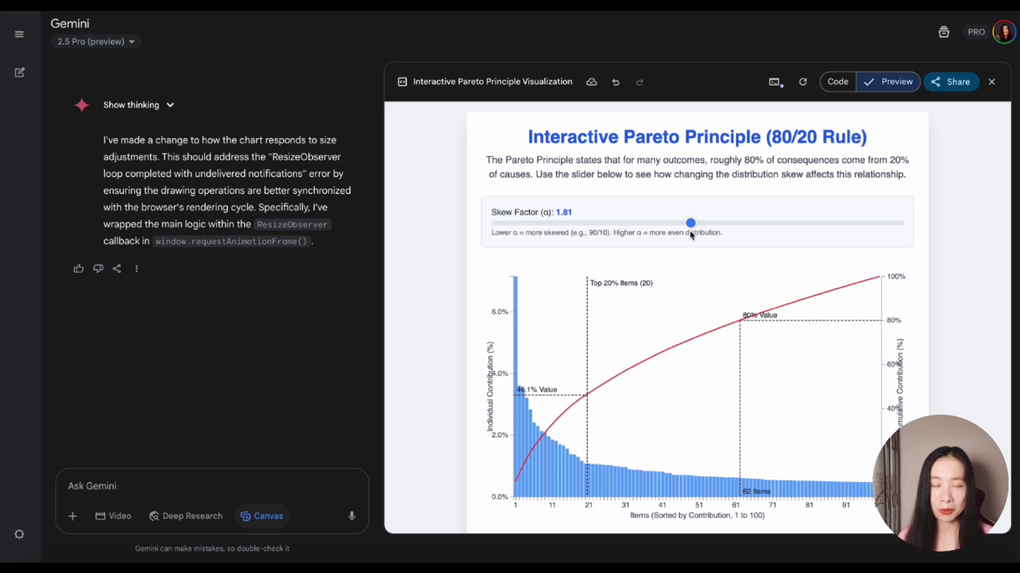
pyautogui.scroll(-2, 691, 233)
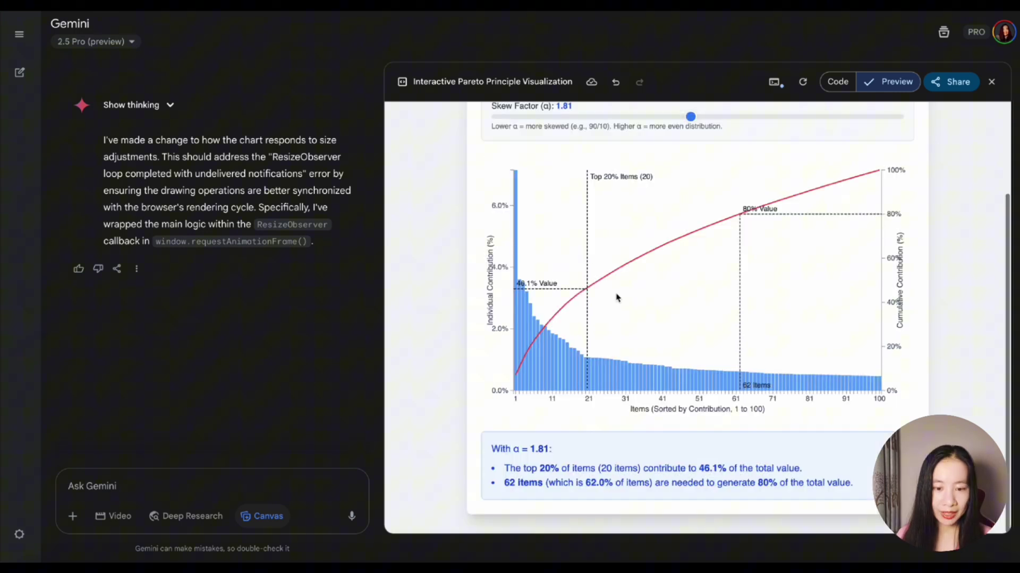
pyautogui.scroll(2, 617, 297)
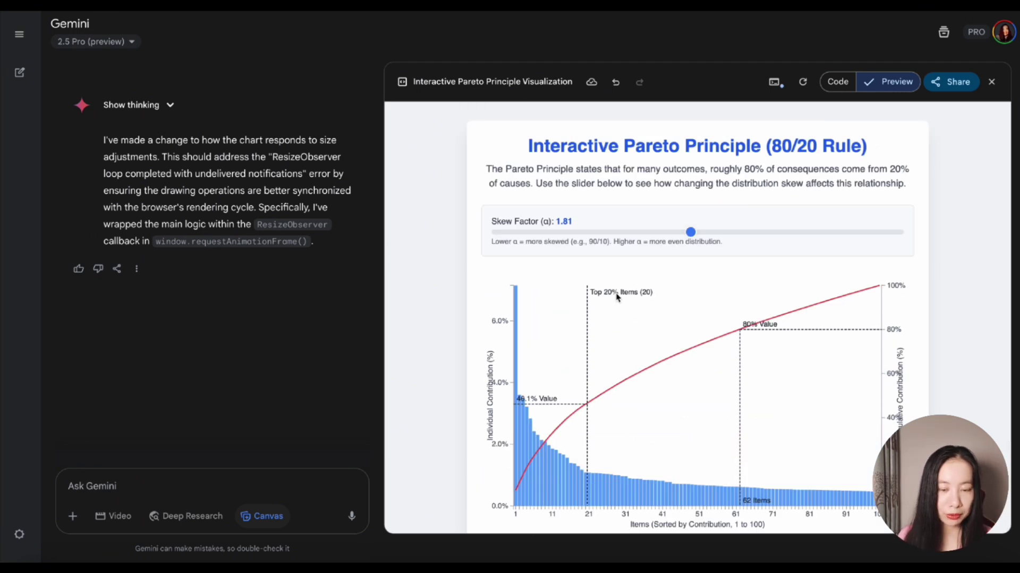
pyautogui.moveTo(690, 232); pyautogui.dragTo(723, 233)
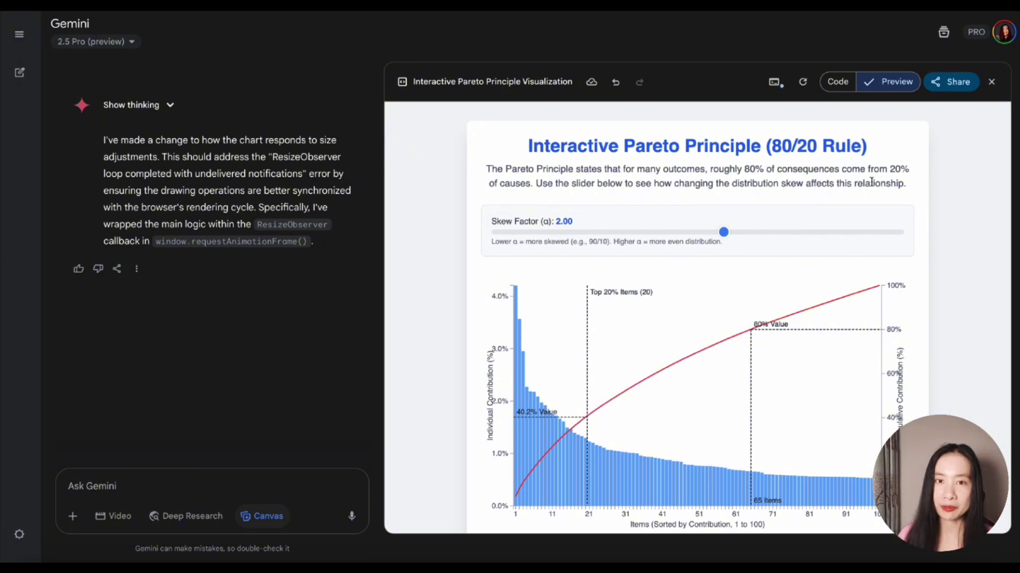
pyautogui.click(951, 82)
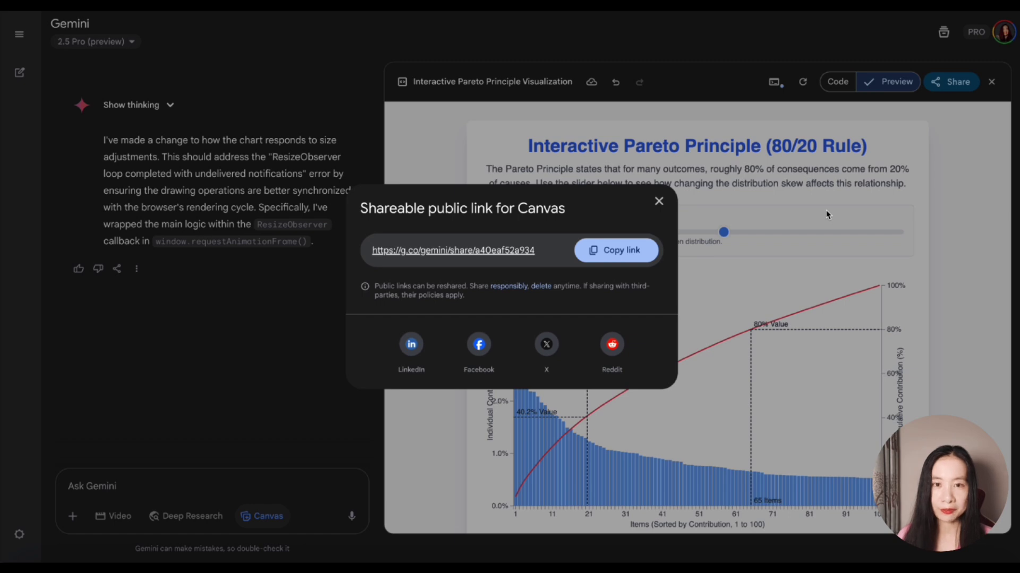
pyautogui.click(826, 215)
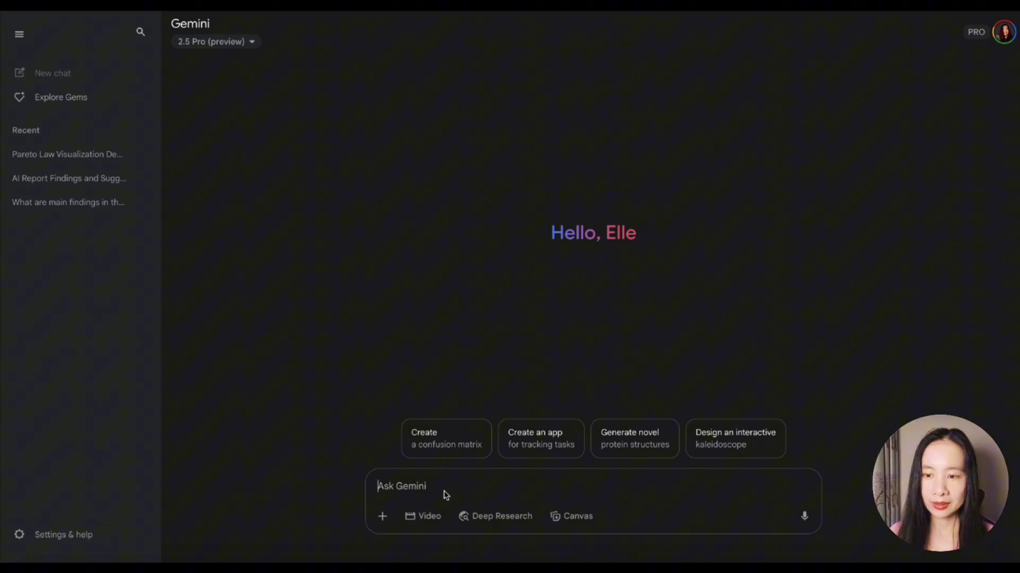
# Paste the question on emerging AI and learning industry trends and send it with Canvas on.
pyautogui.click(446, 495)
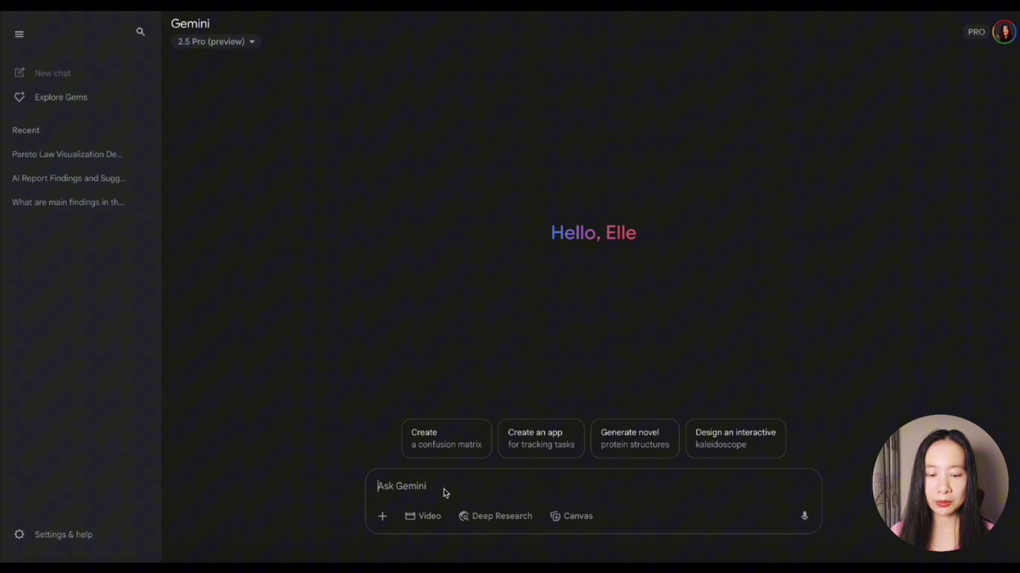
pyautogui.write('what are emerging trends in the AI and learning industry?')
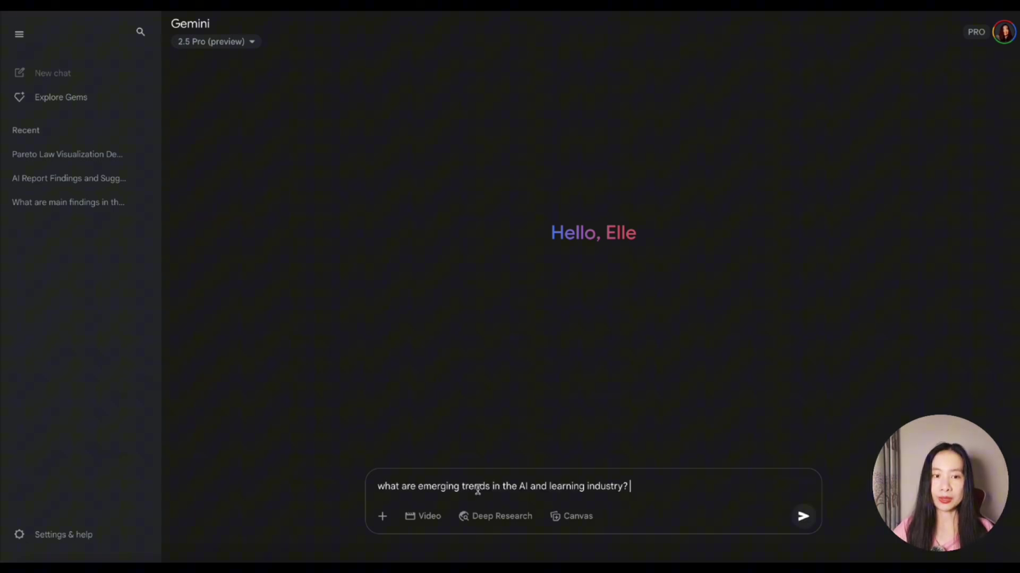
pyautogui.click(571, 513)
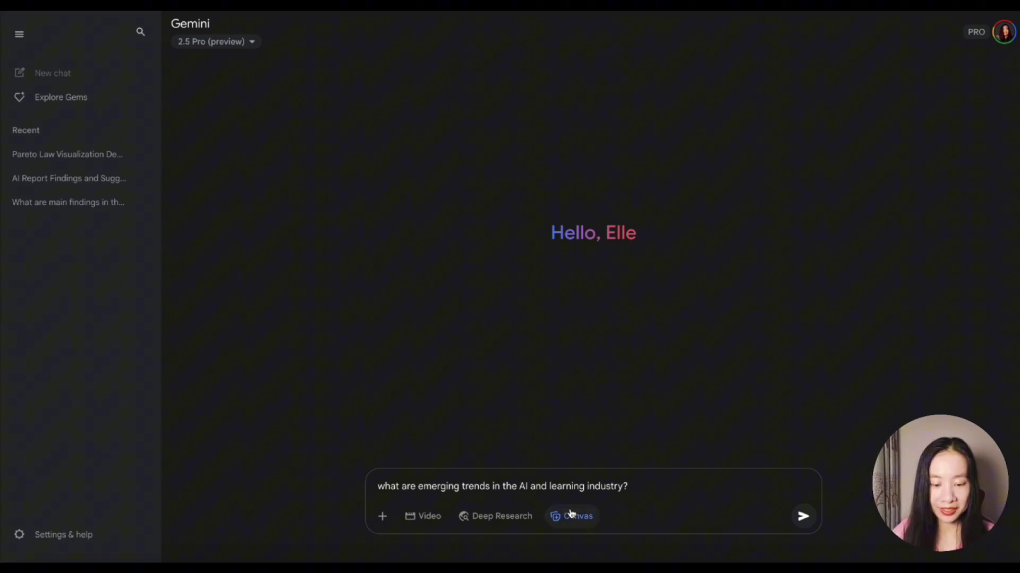
pyautogui.click(803, 517)
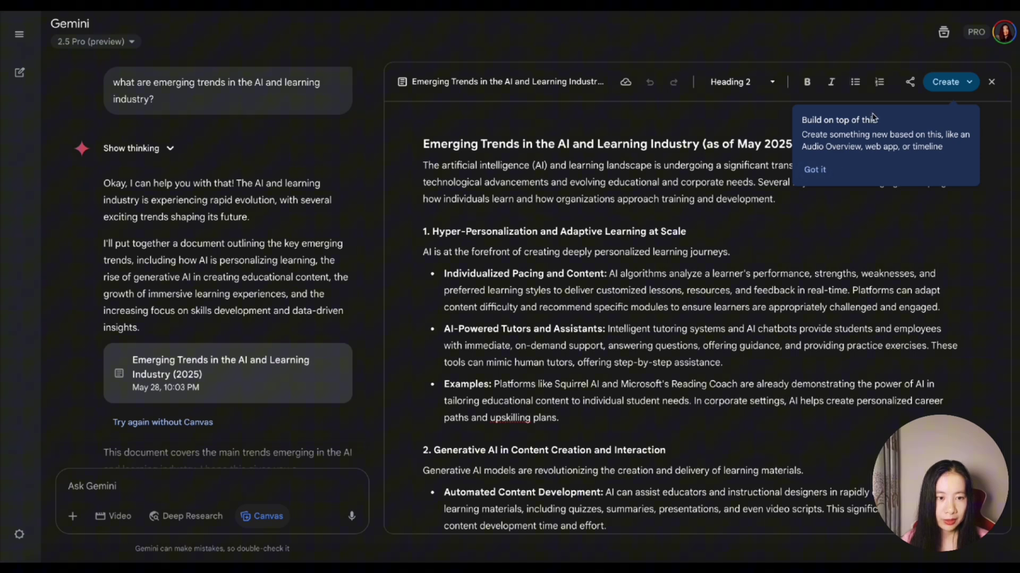
pyautogui.click(847, 281)
pyautogui.scroll(-1, 848, 281)
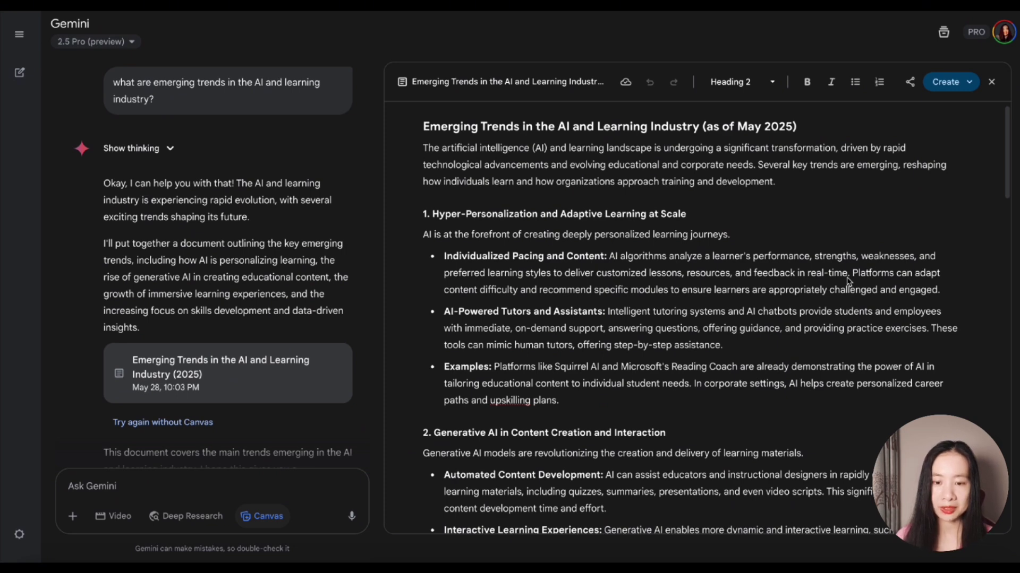
pyautogui.scroll(-15, 848, 281)
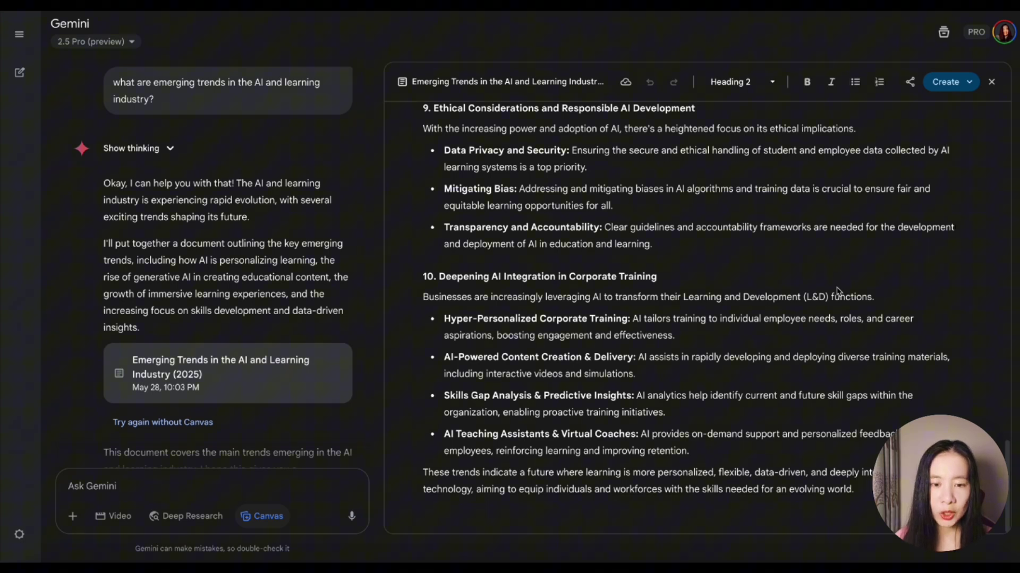
pyautogui.scroll(10, 837, 290)
pyautogui.scroll(10, 837, 290)
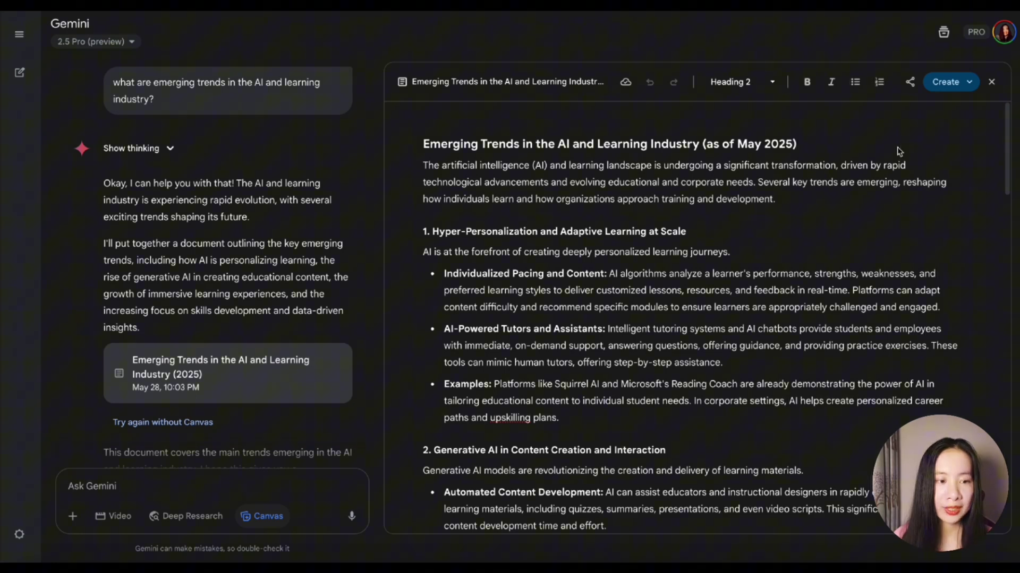
pyautogui.click(968, 86)
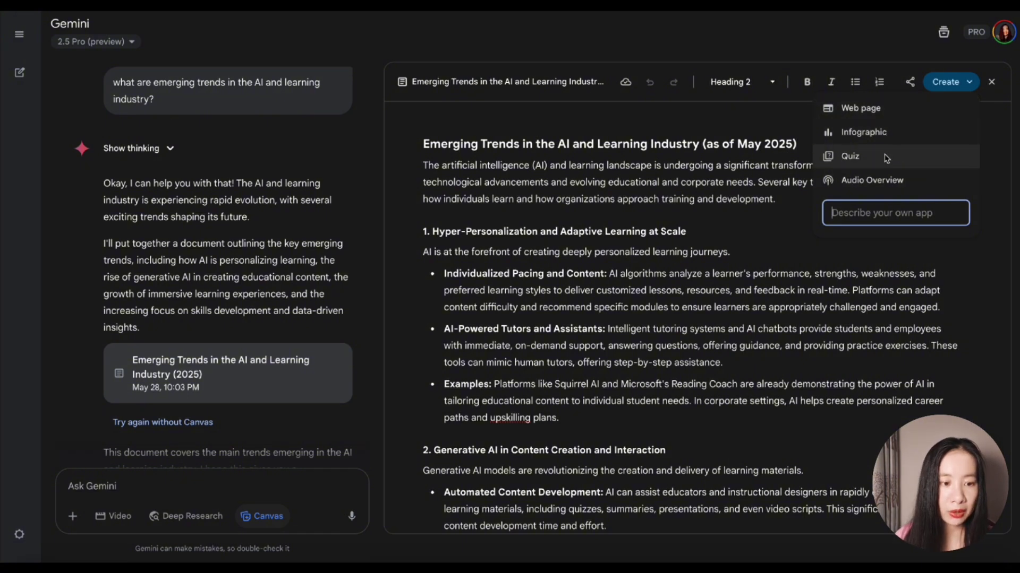
pyautogui.click(767, 137)
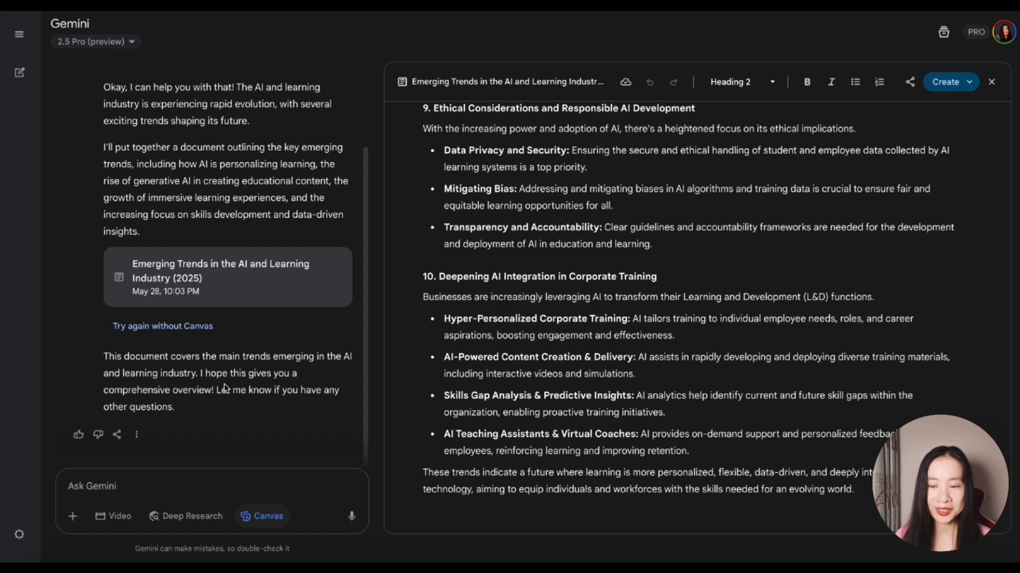
# Retry without Canvas and review the six-trend answer 'AI Revolutionizes Learning: Key Trends Shaping the Industry'.
pyautogui.click(192, 327)
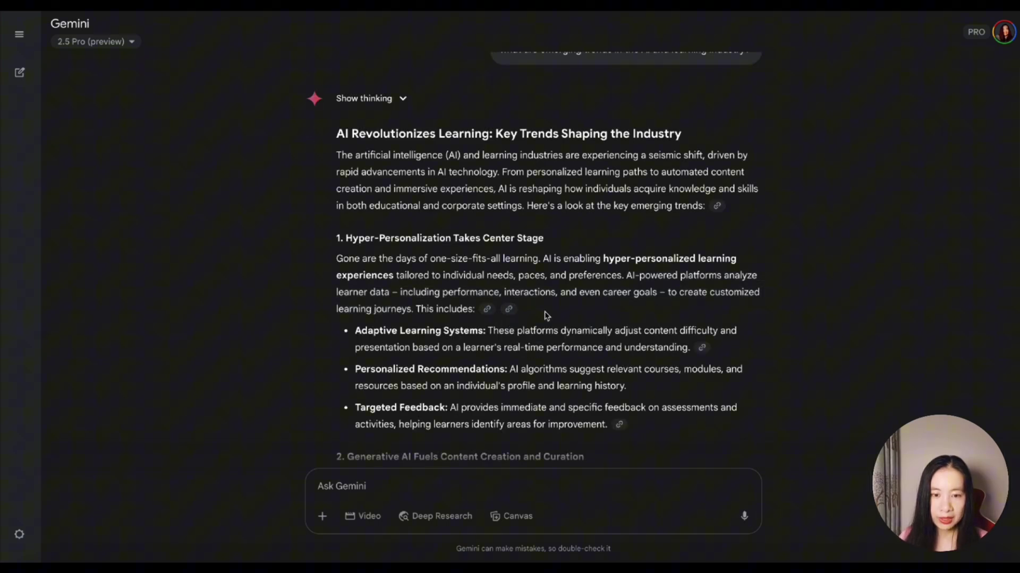
pyautogui.scroll(-4, 619, 260)
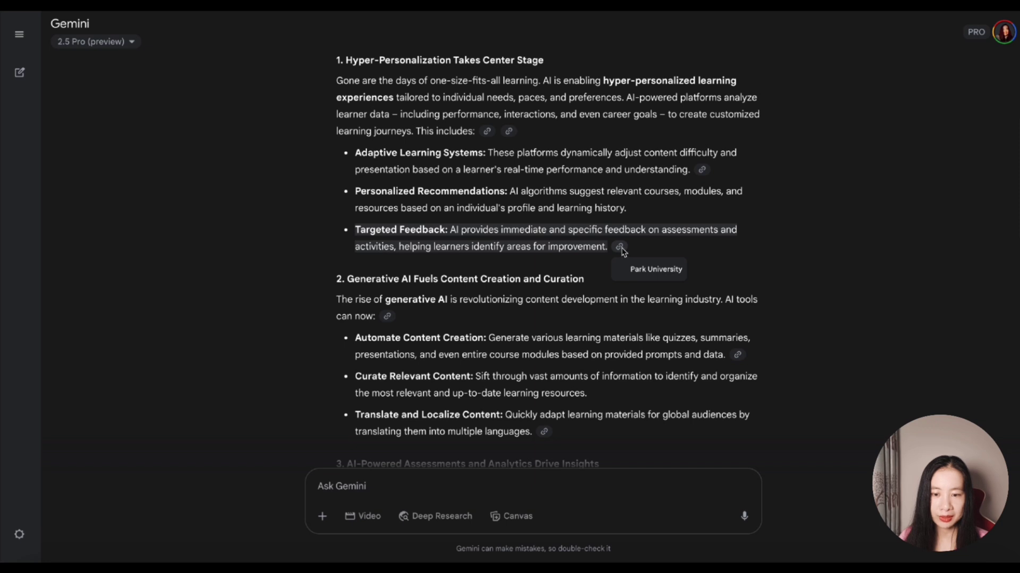
pyautogui.scroll(1, 631, 298)
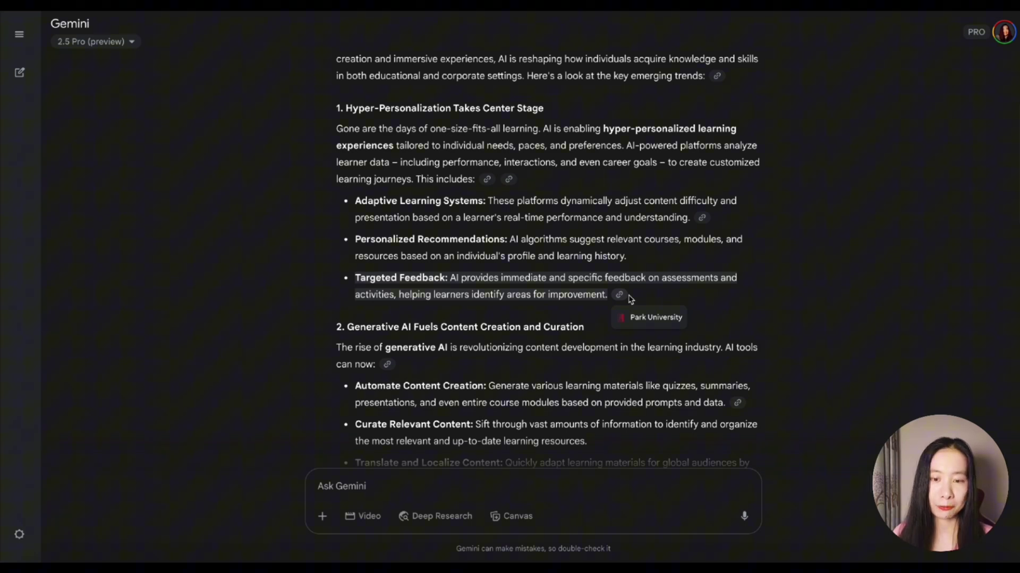
pyautogui.scroll(-15, 684, 327)
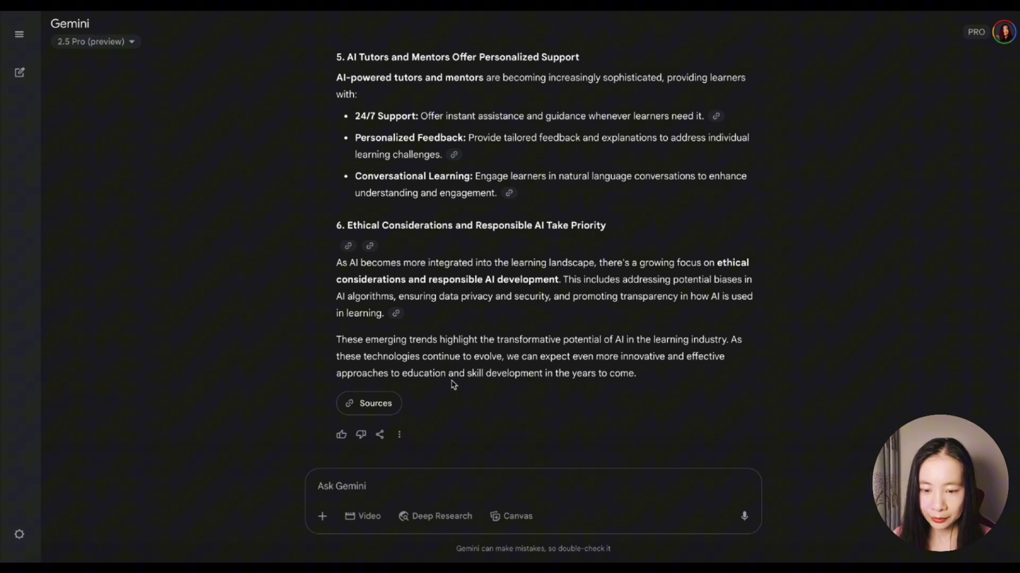
# Double-check the trends response against Google Search and review the colour-marked statements.
pyautogui.click(399, 435)
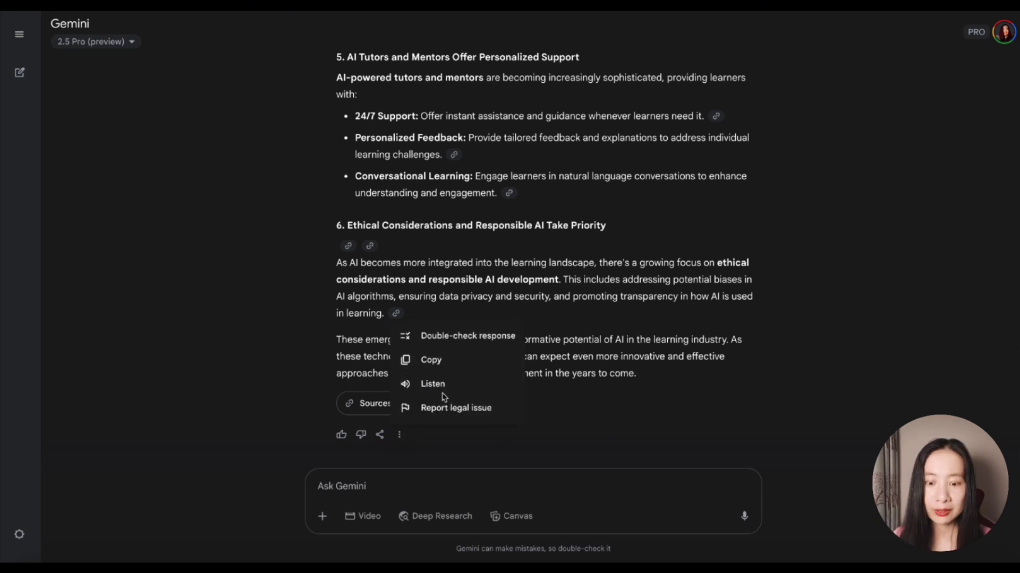
pyautogui.click(467, 336)
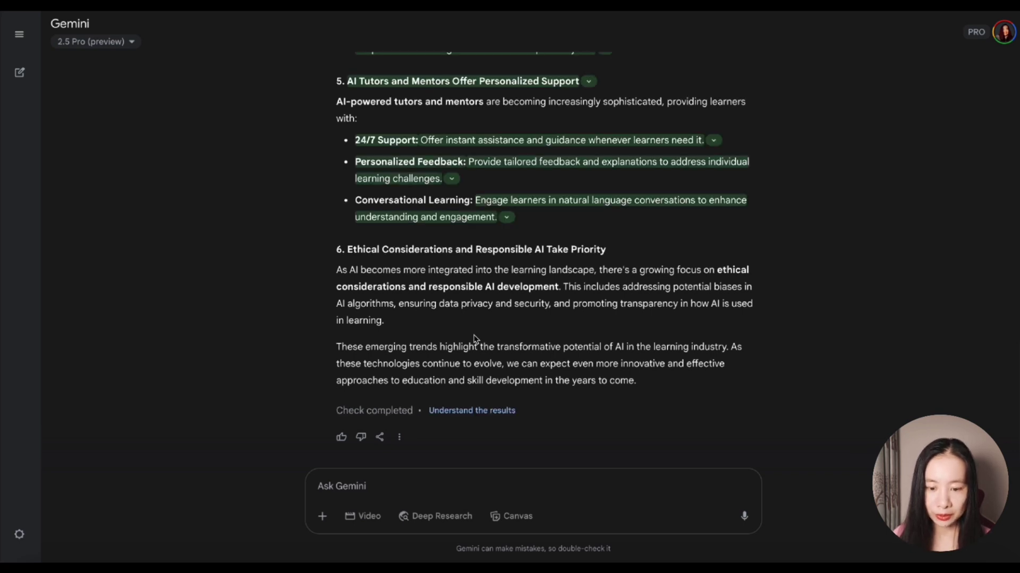
pyautogui.scroll(20, 474, 338)
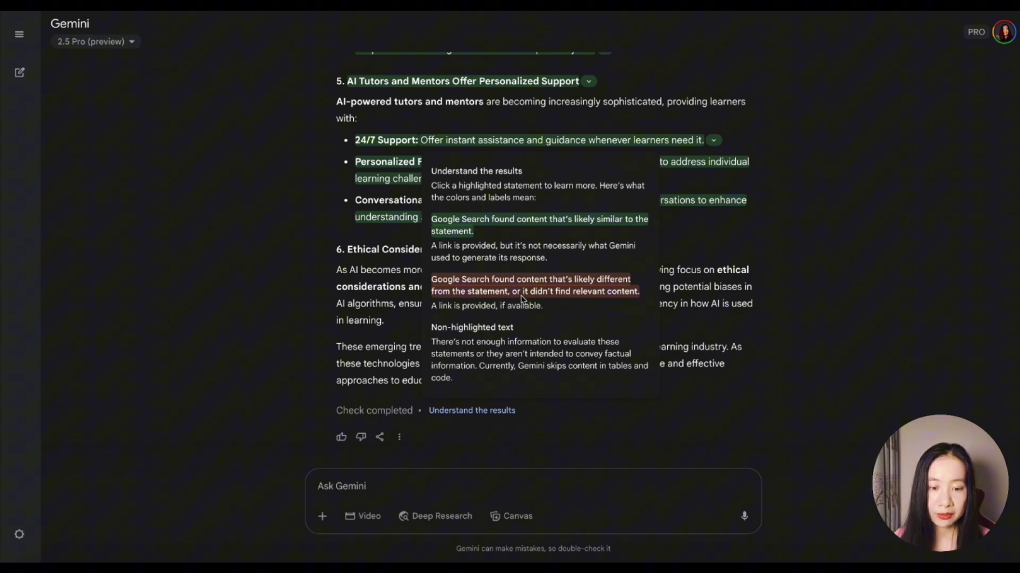
pyautogui.click(558, 326)
pyautogui.scroll(15, 559, 327)
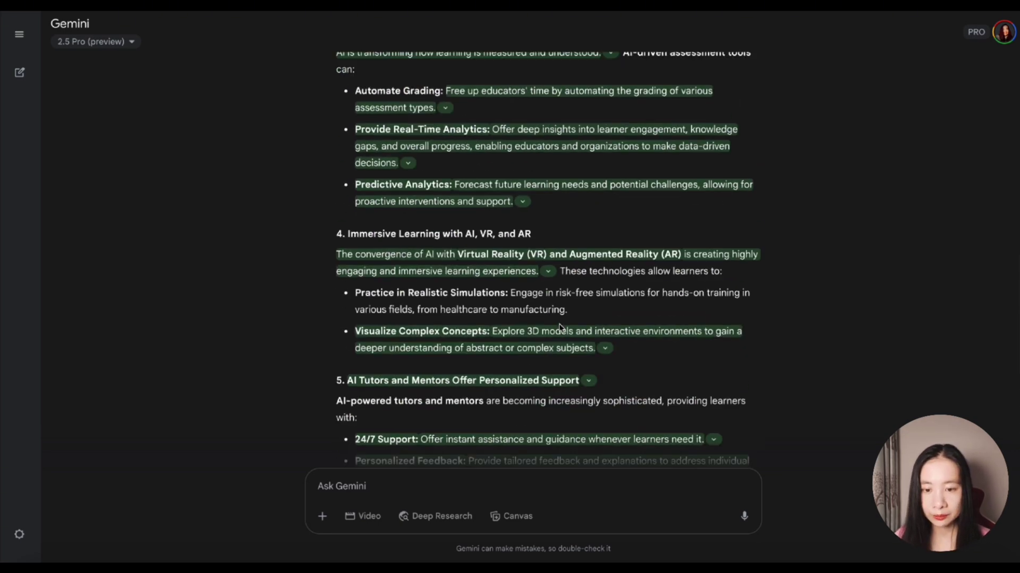
pyautogui.scroll(-1, 573, 280)
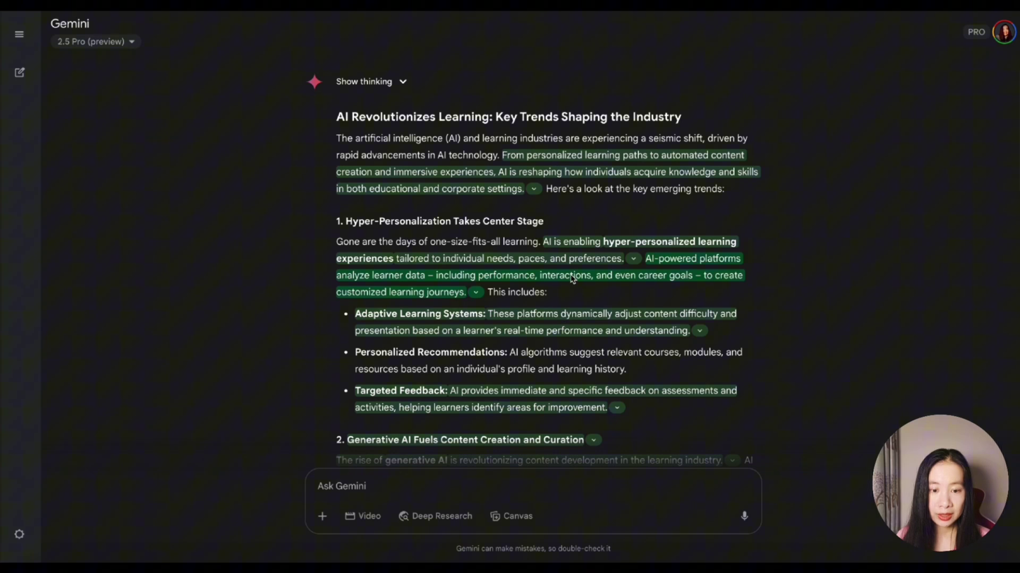
pyautogui.scroll(-7, 573, 310)
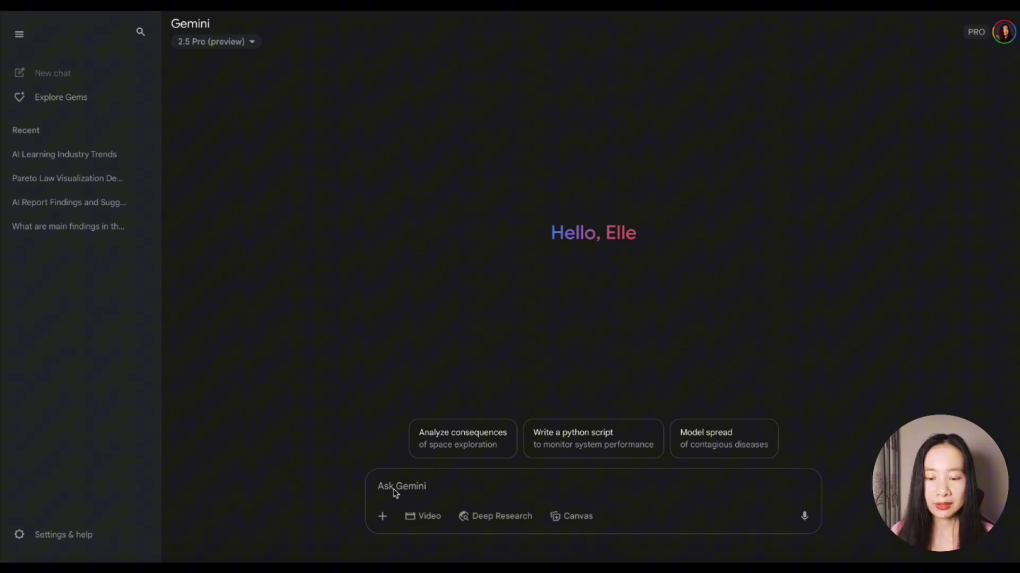
pyautogui.click(396, 494)
pyautogui.write('@')
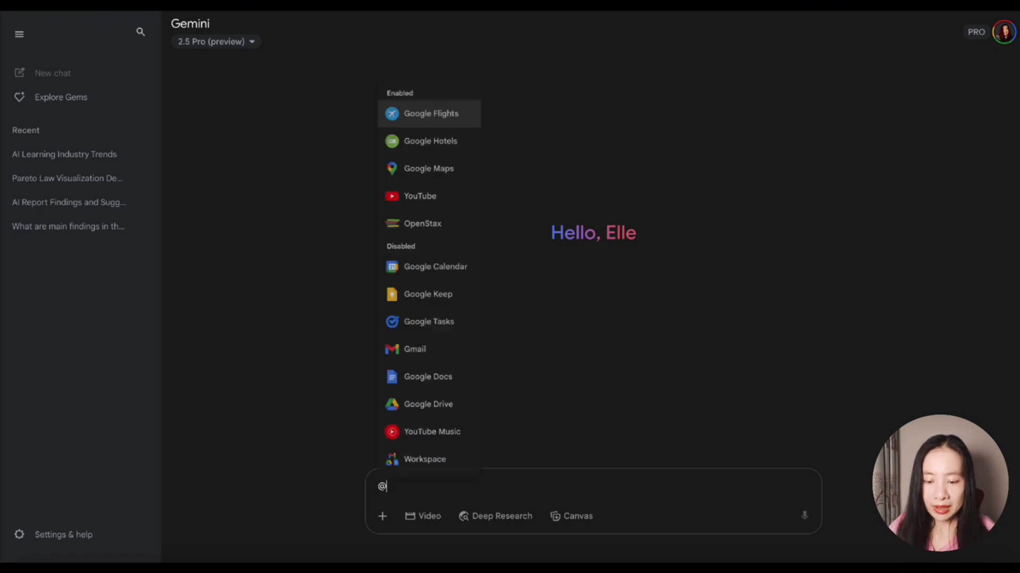
pyautogui.click(446, 104)
pyautogui.write('Find me the che')
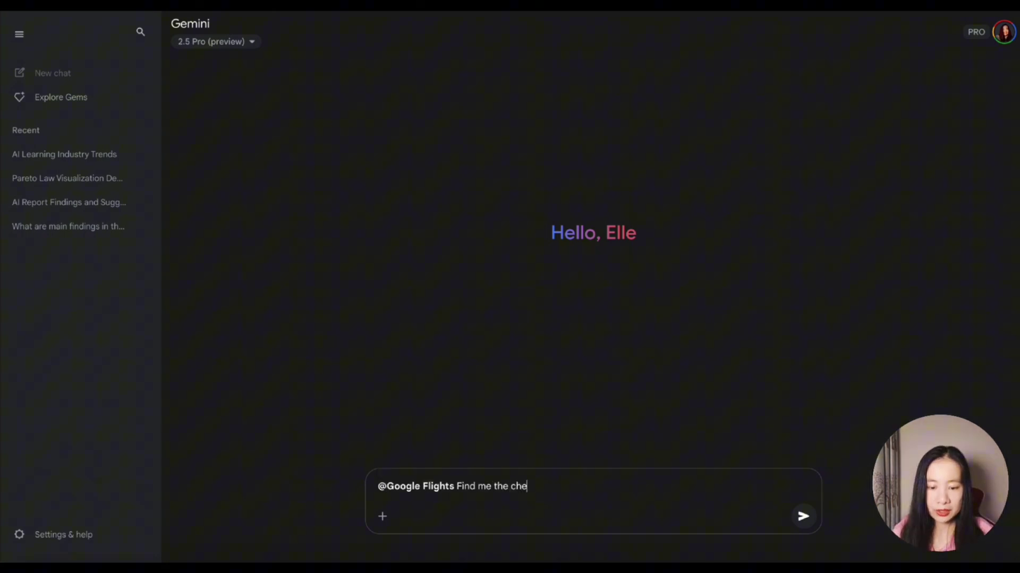
pyautogui.write('apest round-trip')
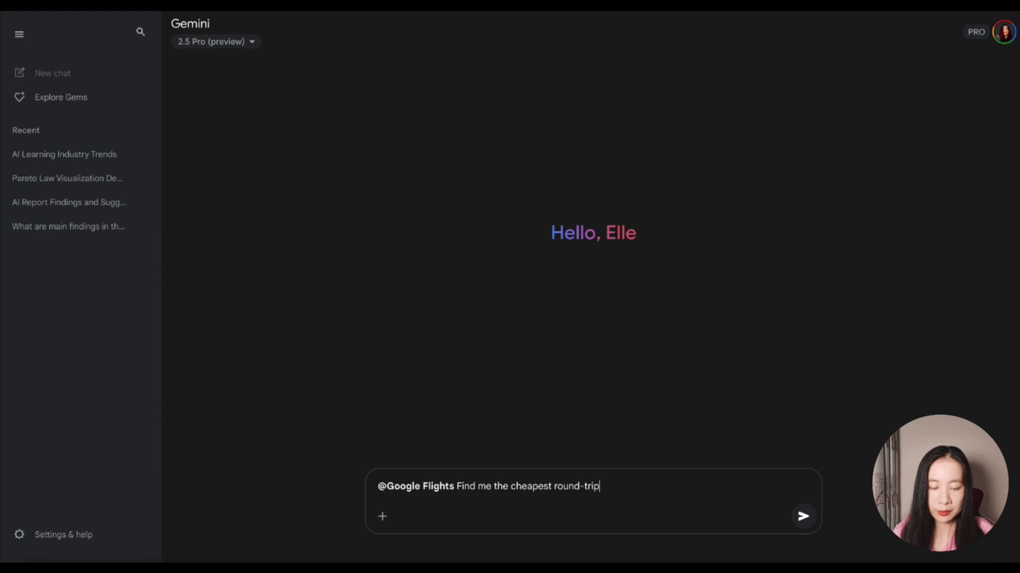
pyautogui.write(' flight tickets')
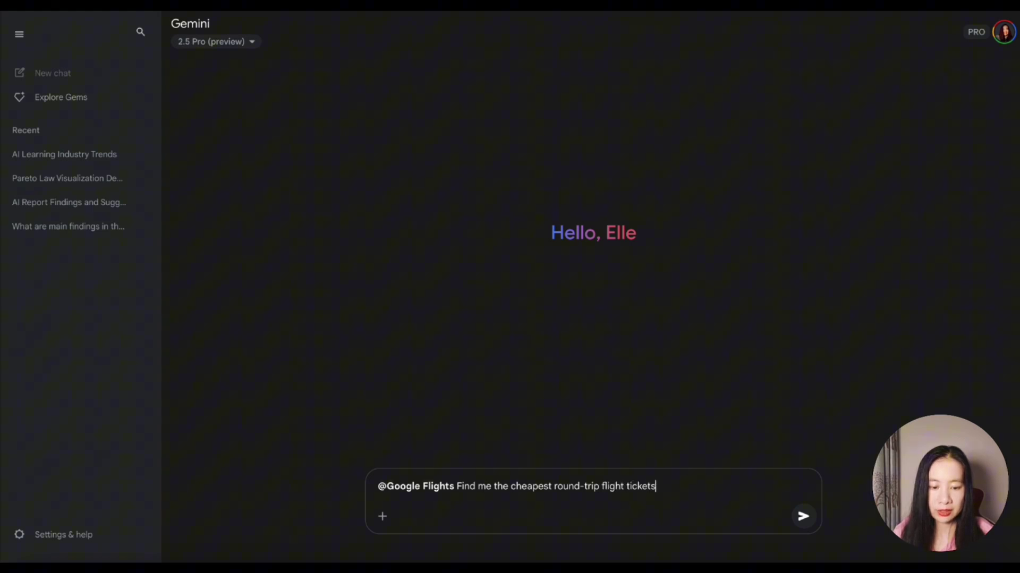
pyautogui.write(' from NYC to')
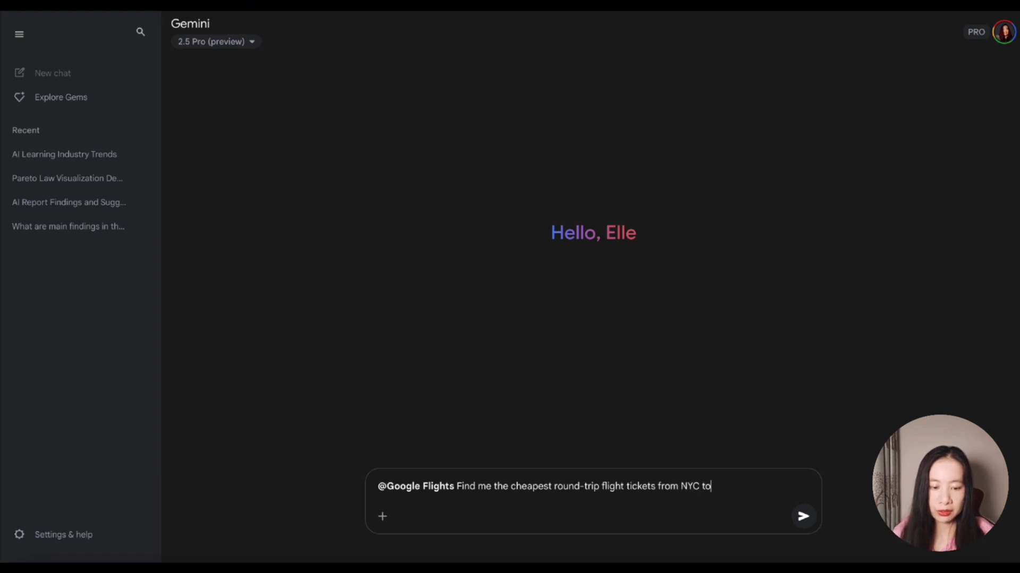
pyautogui.write(' Paris in ')
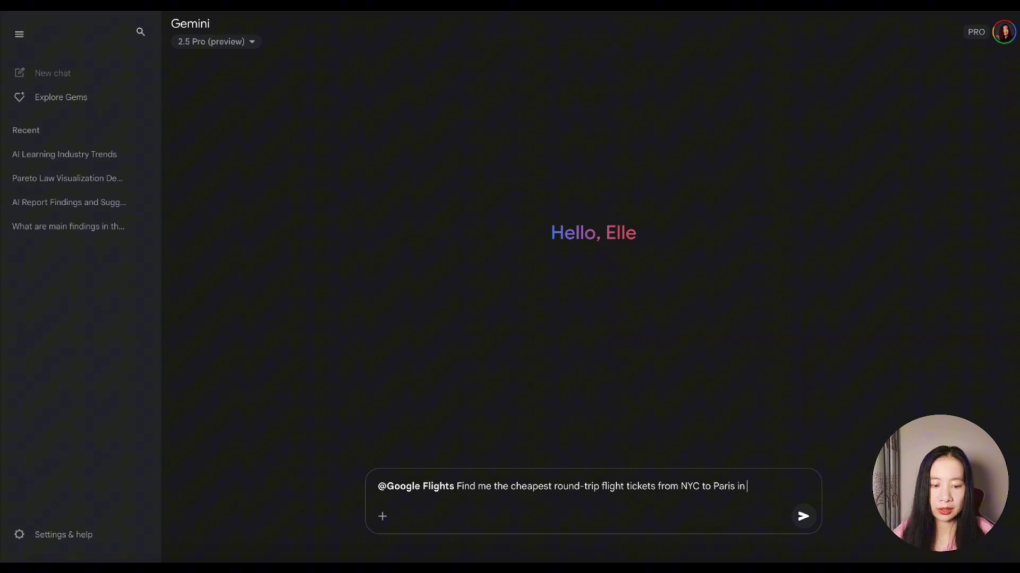
pyautogui.write('October 2025.')
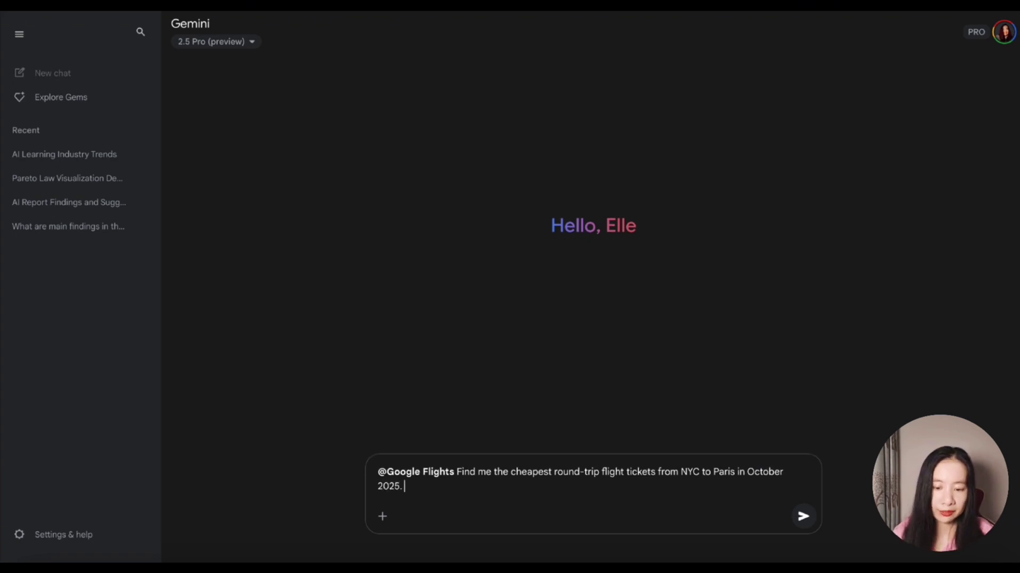
pyautogui.press('Return')
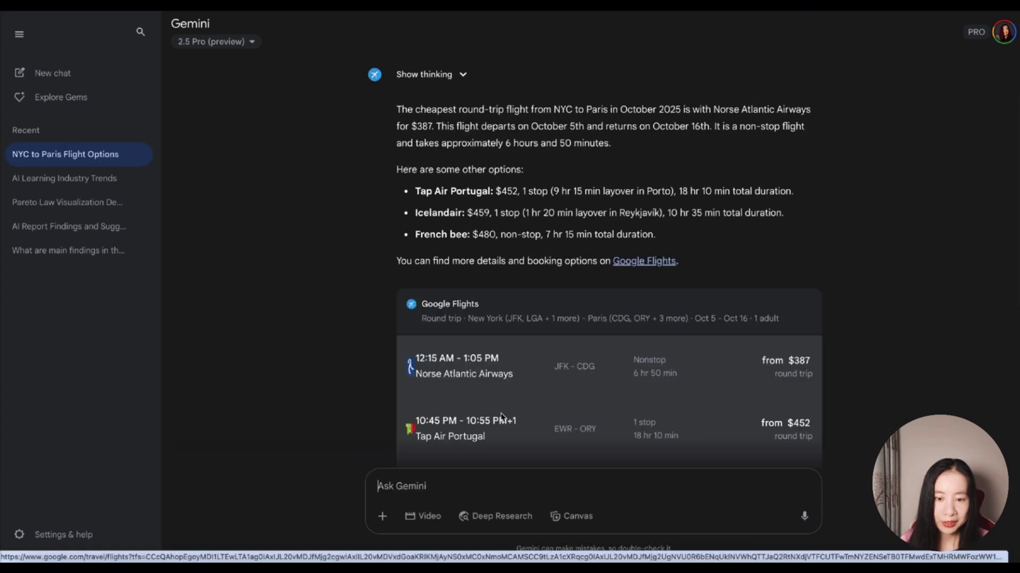
# Scroll through the Google Flights card's NYC–Paris fares, led by Norse Atlantic nonstop at $387.
pyautogui.scroll(-2, 500, 417)
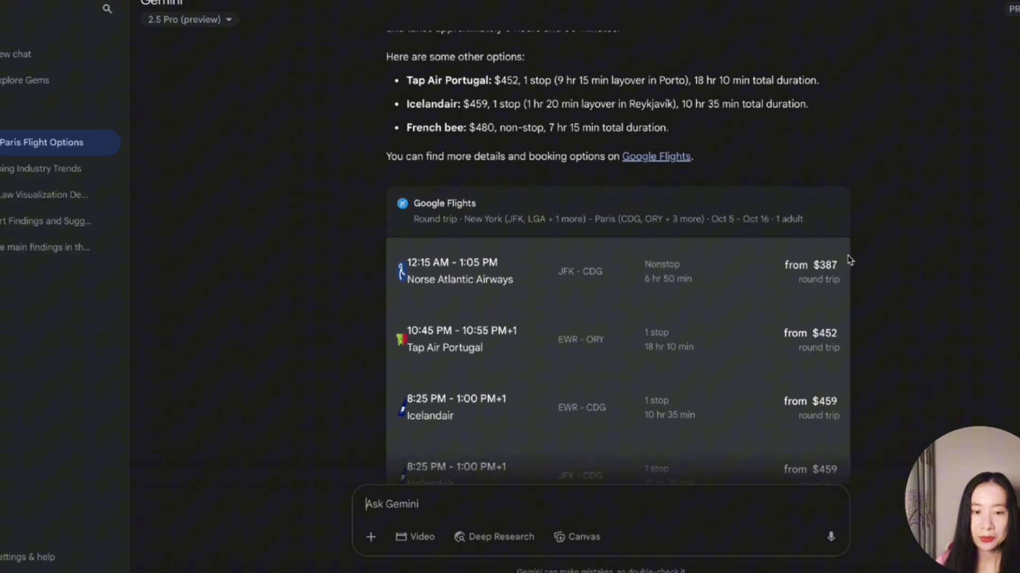
pyautogui.scroll(-2, 850, 260)
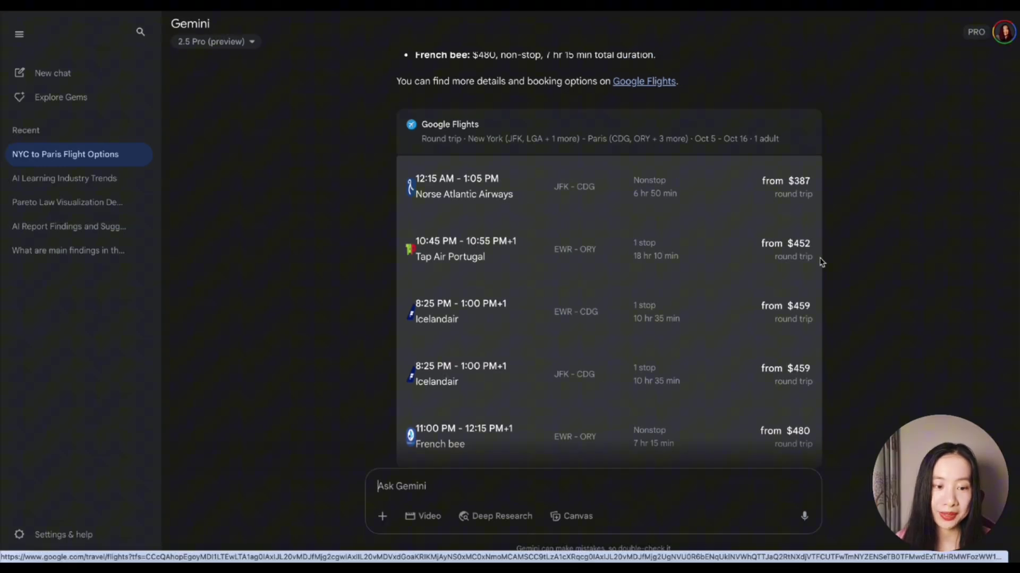
pyautogui.scroll(1, 821, 263)
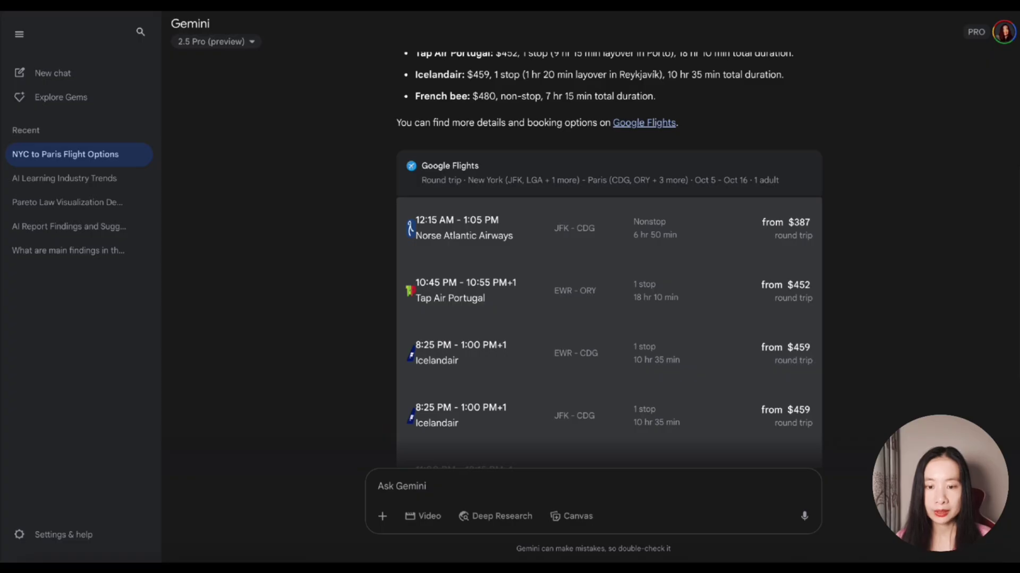
pyautogui.scroll(4, 432, 184)
pyautogui.write('@')
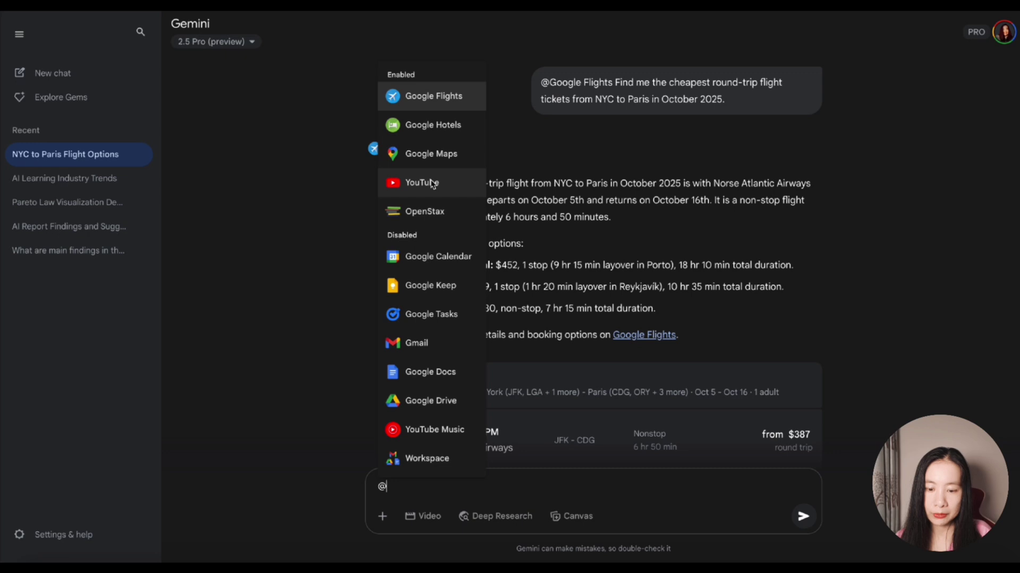
pyautogui.click(431, 183)
pyautogui.write('find me videos that ')
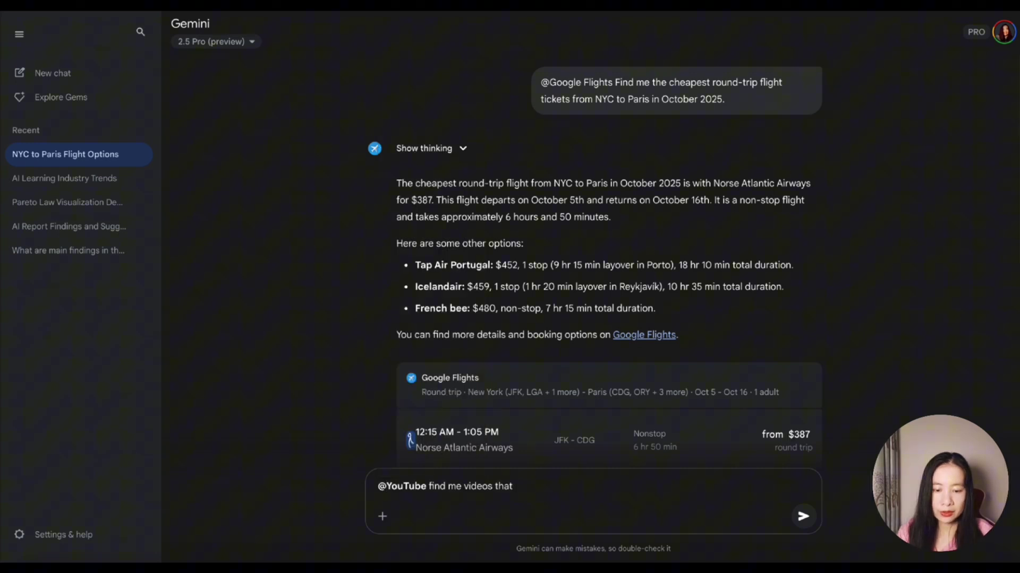
pyautogui.write('share tips o')
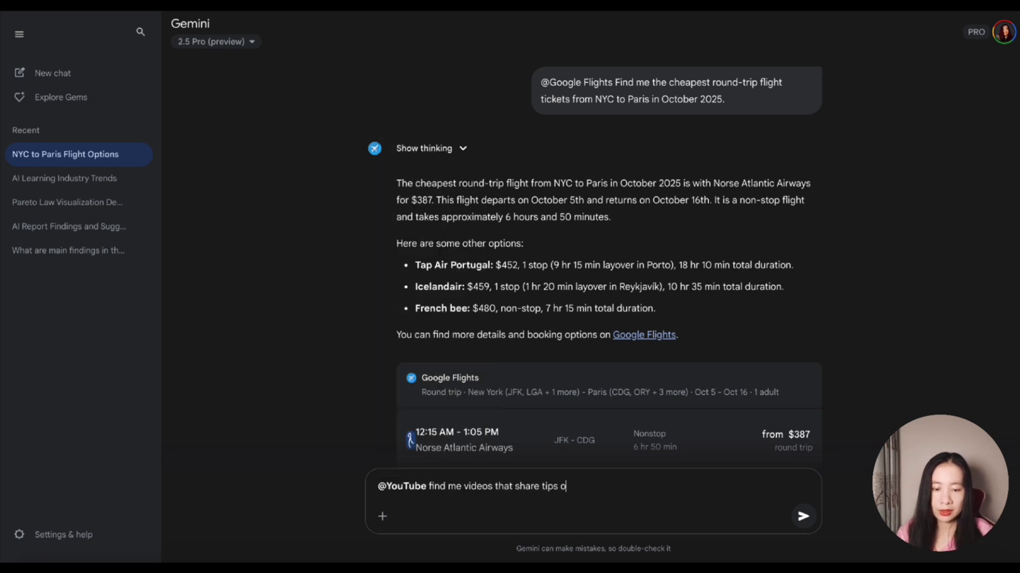
pyautogui.write('n how to work')
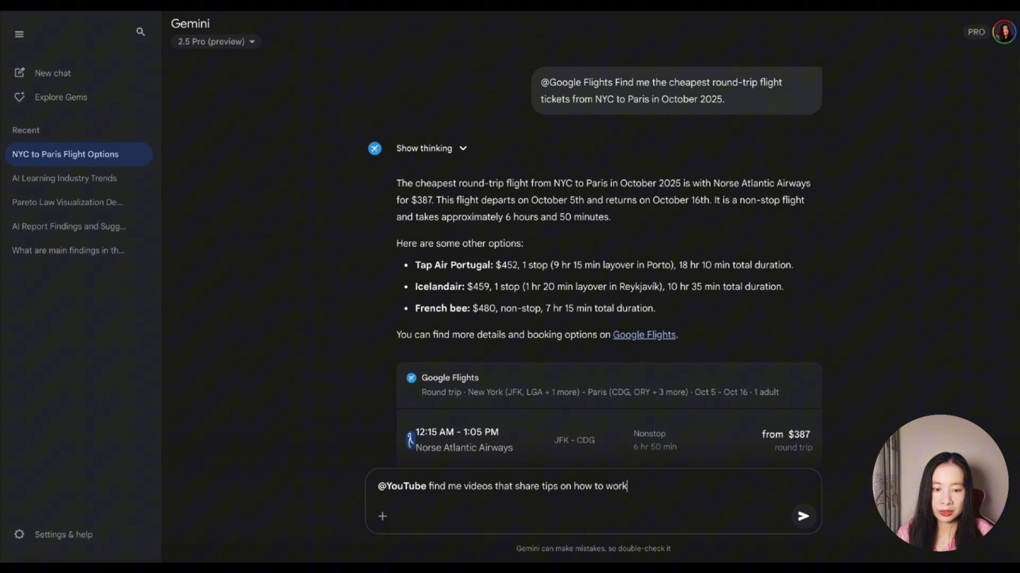
pyautogui.write(' productively ')
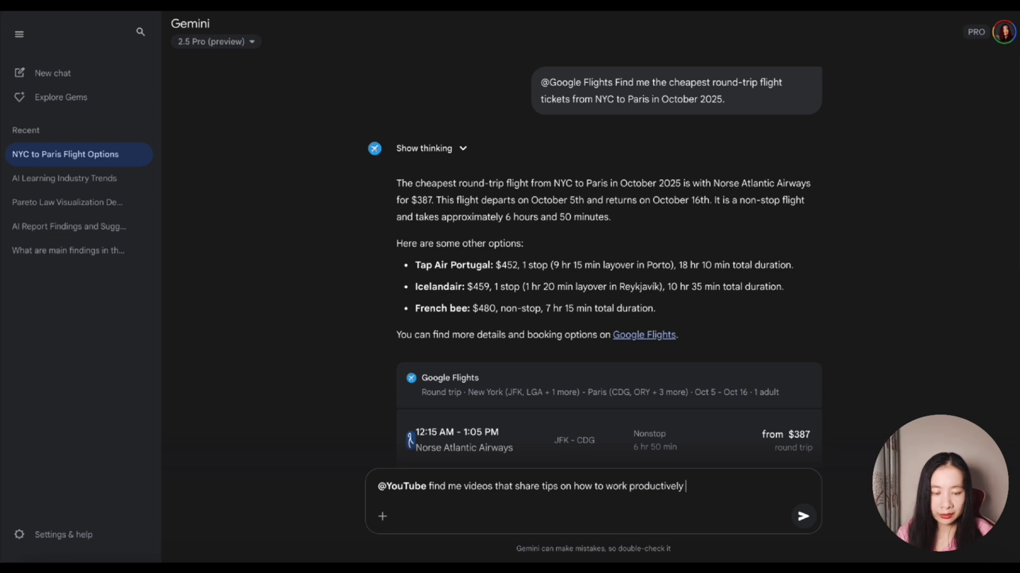
pyautogui.write('from home.')
pyautogui.press('Return')
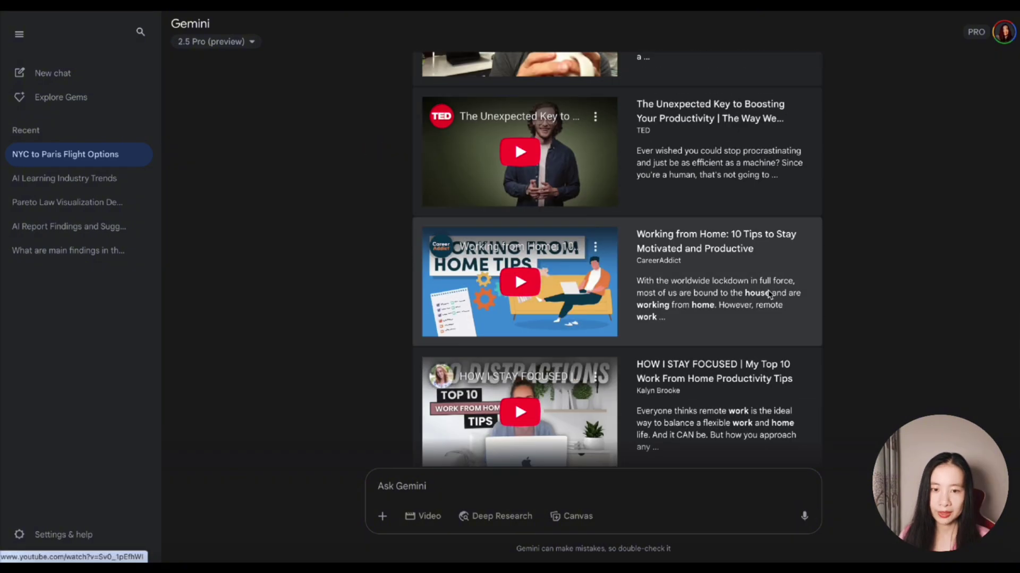
pyautogui.scroll(10, 769, 294)
pyautogui.click(74, 75)
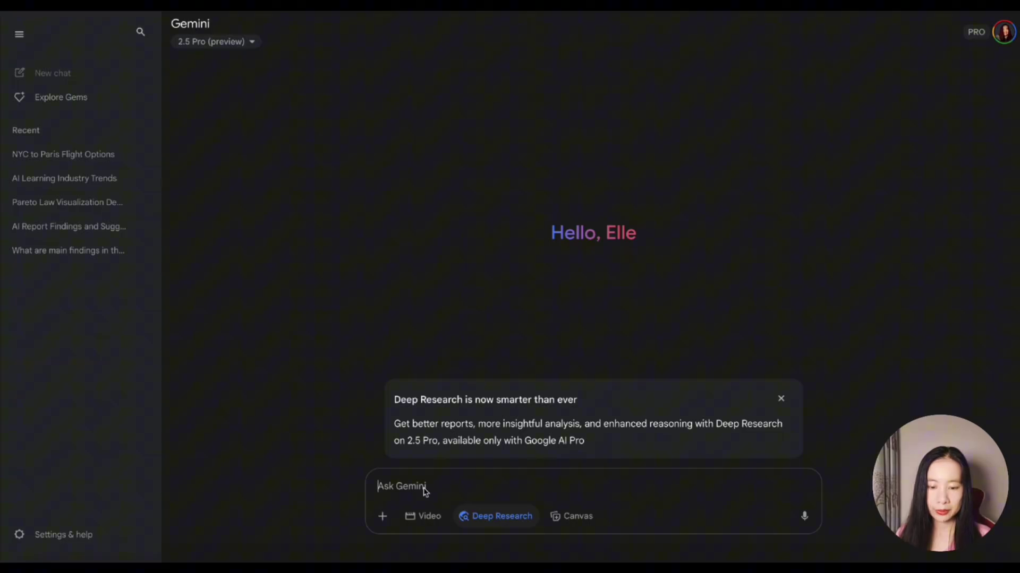
# Toggle Canvas mode on and off, ending with Deep Research mode selected.
pyautogui.click(576, 519)
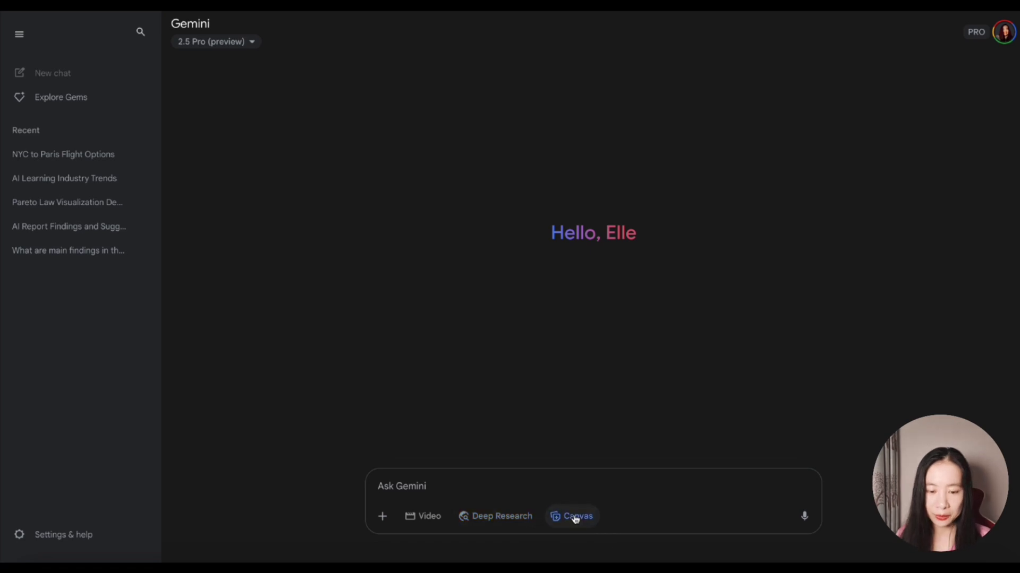
pyautogui.click(532, 516)
pyautogui.click(585, 518)
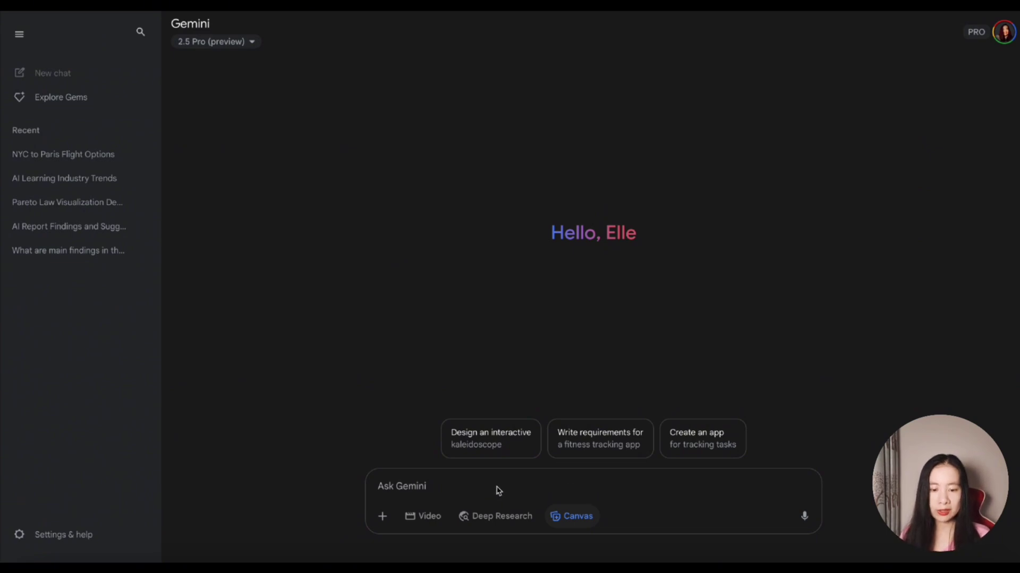
pyautogui.click(494, 516)
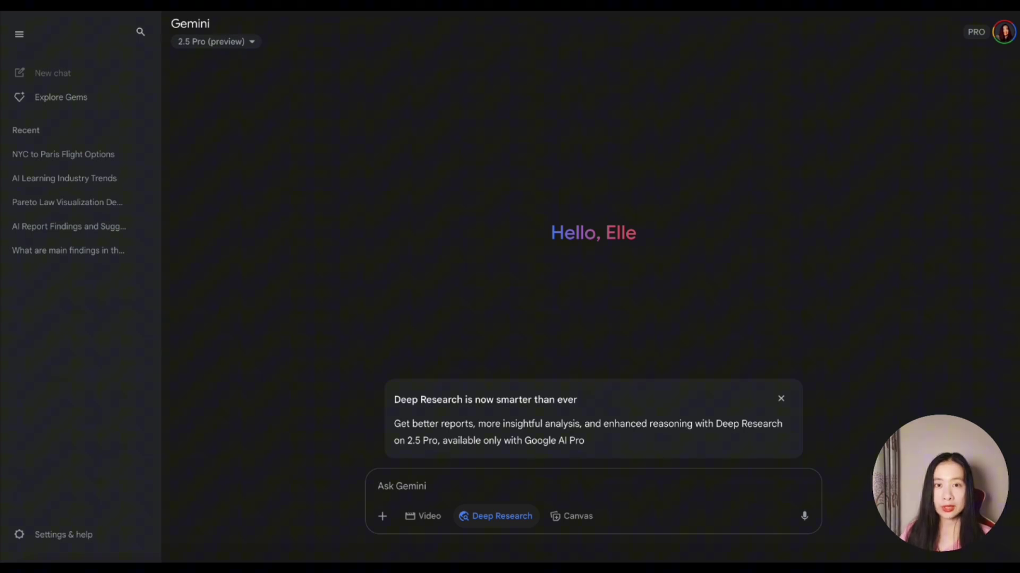
# Send the prompt on emerging trends in the AI and tourism industry and opportunities for everyday travelers.
pyautogui.write('Please share me')
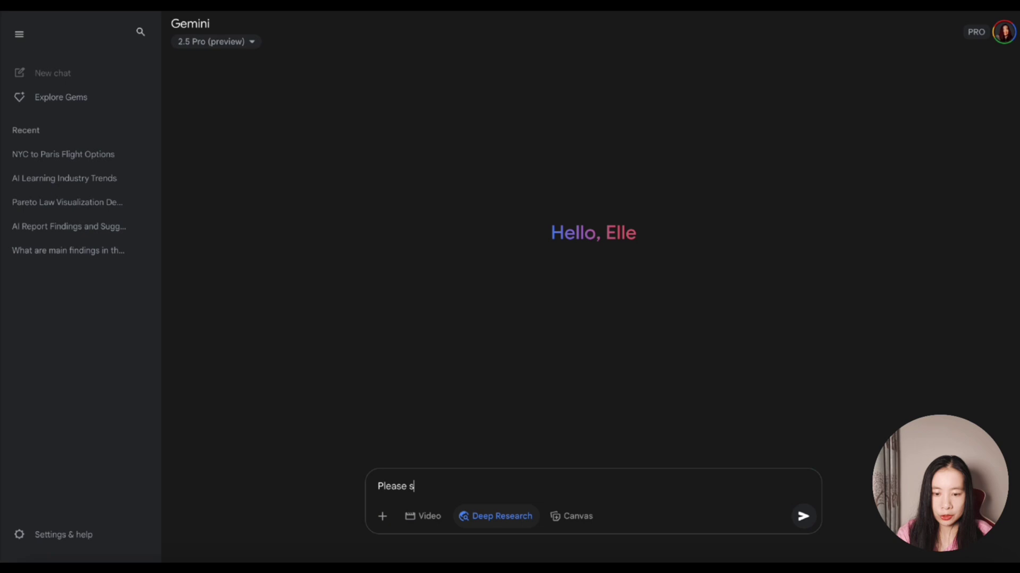
pyautogui.press('BackSpace')
pyautogui.press('BackSpace')
pyautogui.write('emerging trends in the ')
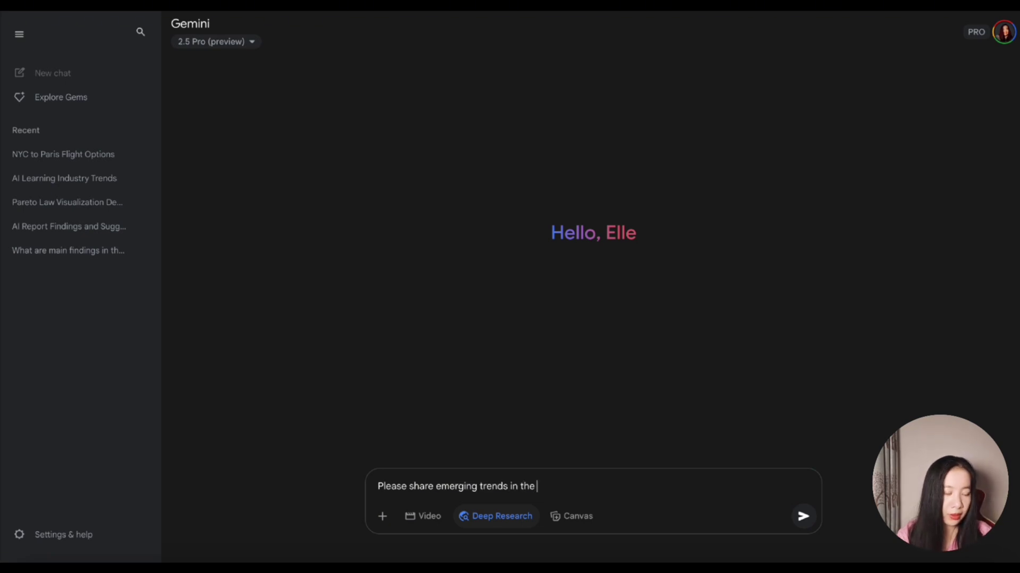
pyautogui.write('AI and tourism industry')
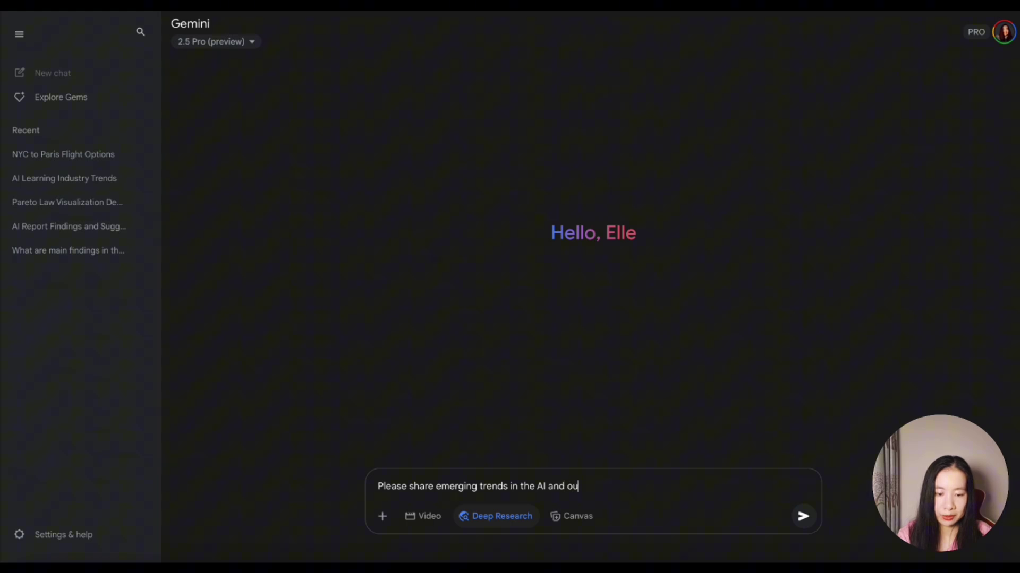
pyautogui.write('. Highlight opportunities for everyday traveler.')
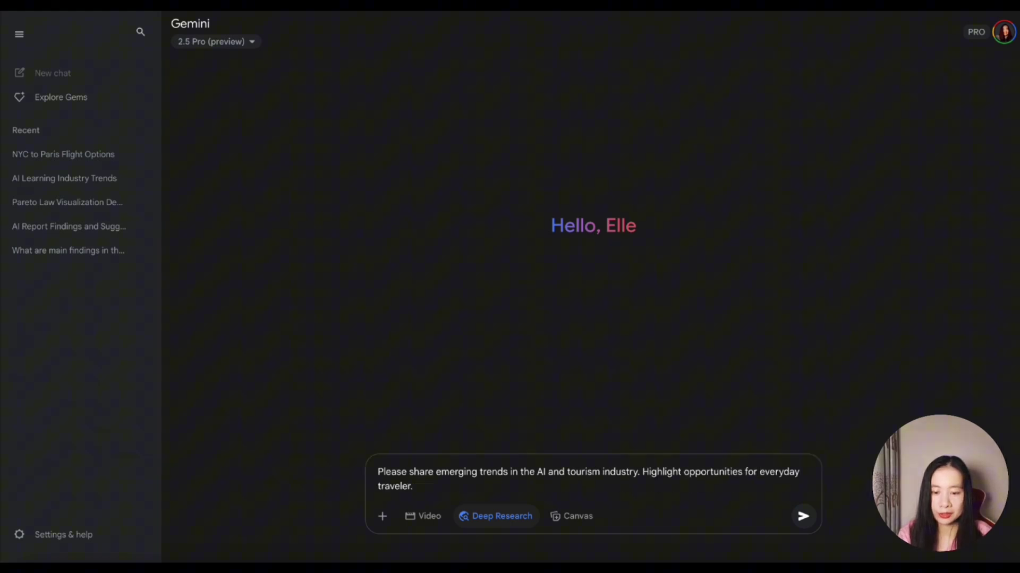
pyautogui.press('BackSpace')
pyautogui.write('s.')
pyautogui.click(804, 516)
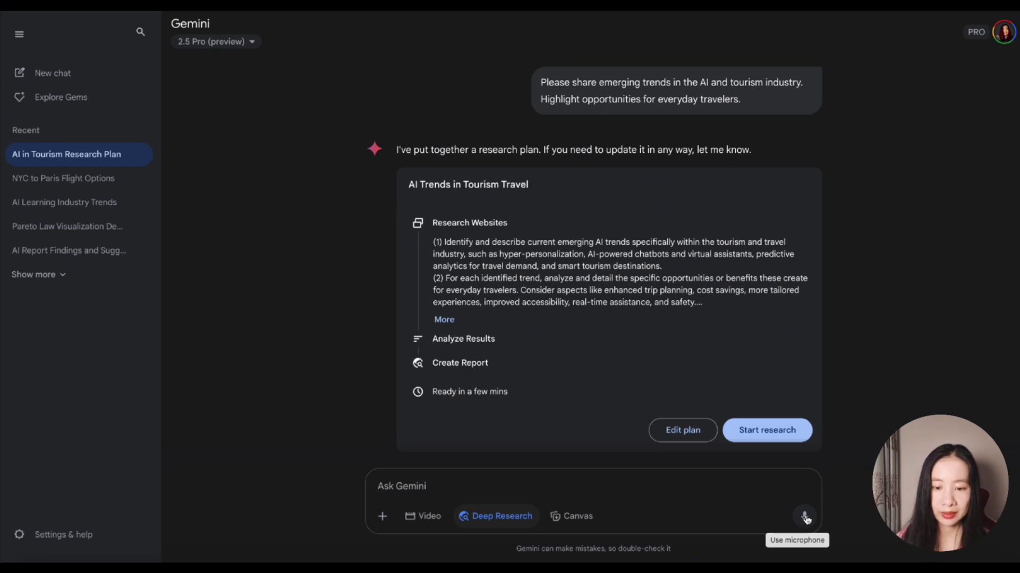
# Expand the AI Trends in Tourism Travel plan card with More and scroll its six steps.
pyautogui.click(444, 319)
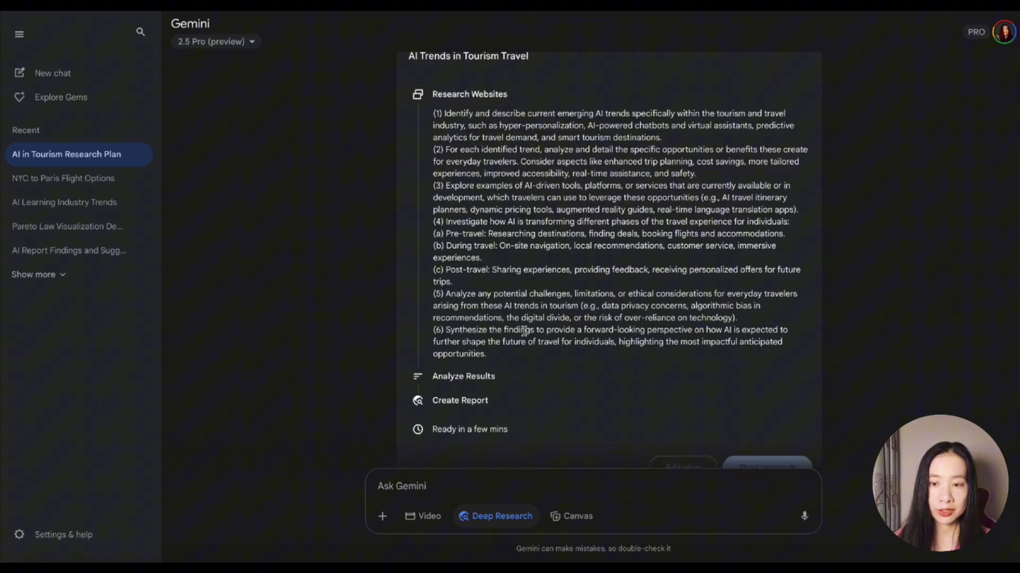
pyautogui.scroll(-2, 690, 371)
# Start the research with the proposed plan and follow the growing Researching websites list.
pyautogui.click(745, 390)
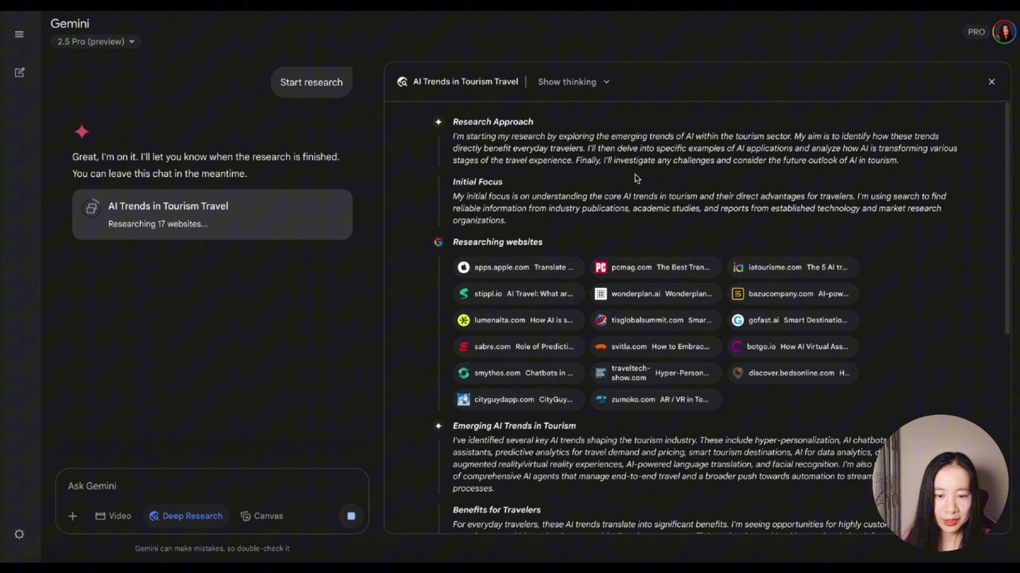
pyautogui.scroll(-4, 510, 207)
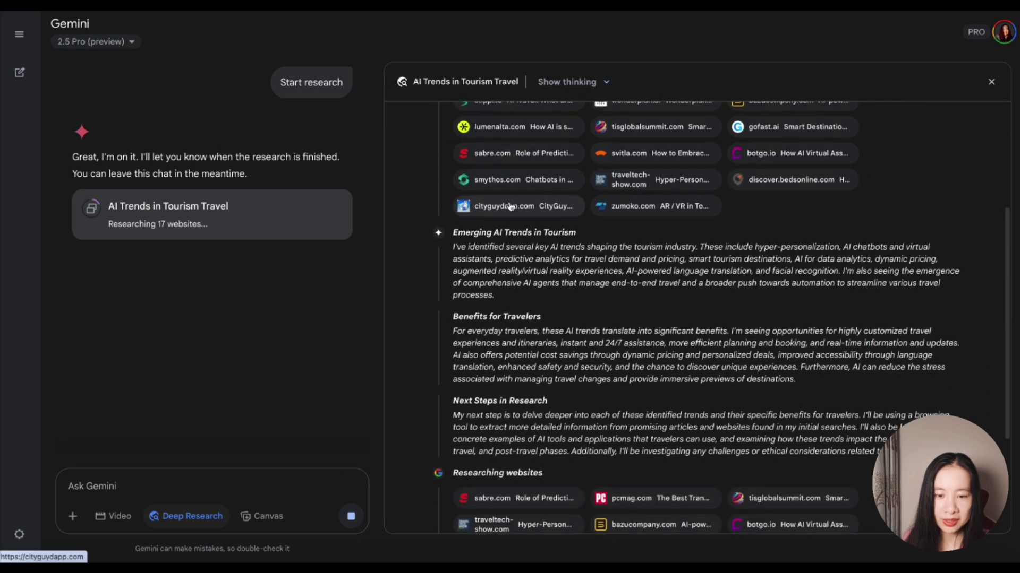
pyautogui.scroll(-2, 510, 208)
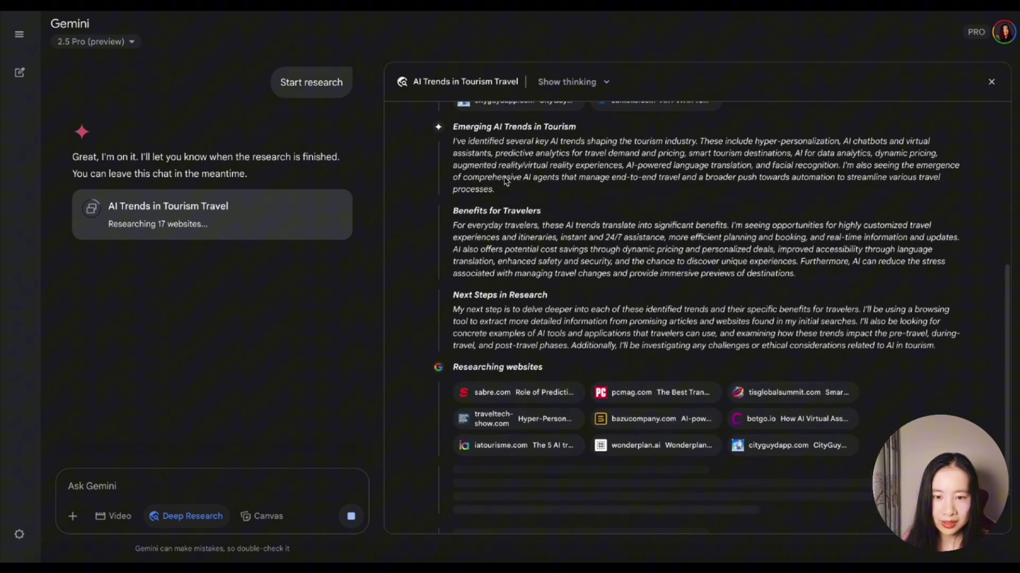
pyautogui.scroll(-1, 559, 329)
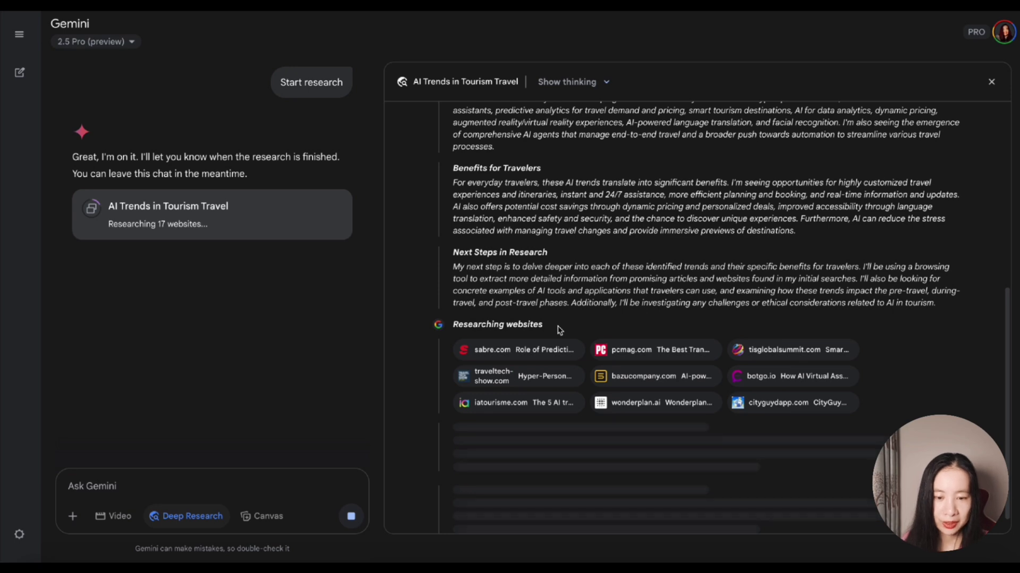
pyautogui.scroll(-1, 559, 329)
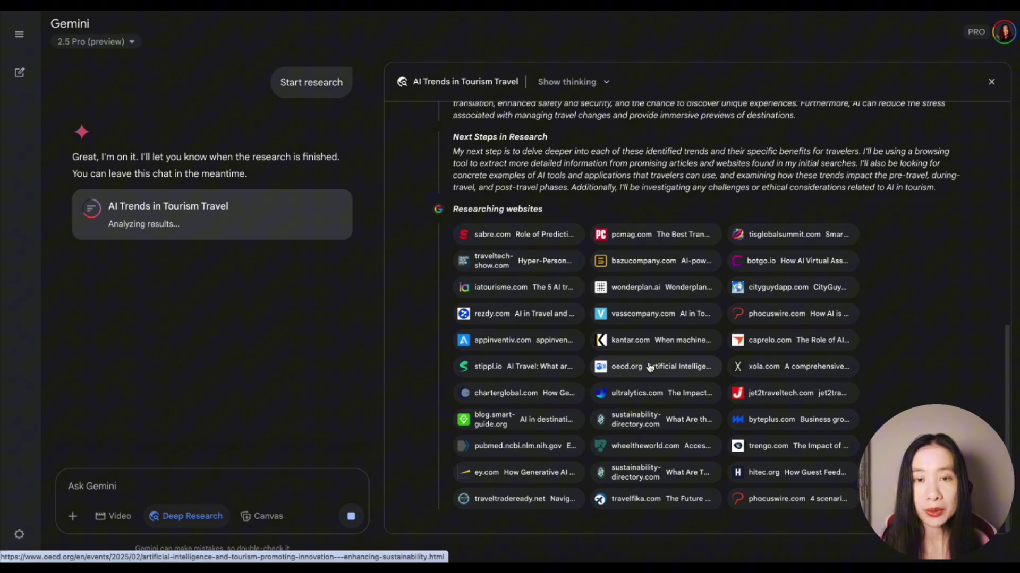
# Skim the rezdy.com article on AI benefits and challenges for tour operators, then return to Gemini.
pyautogui.click(576, 318)
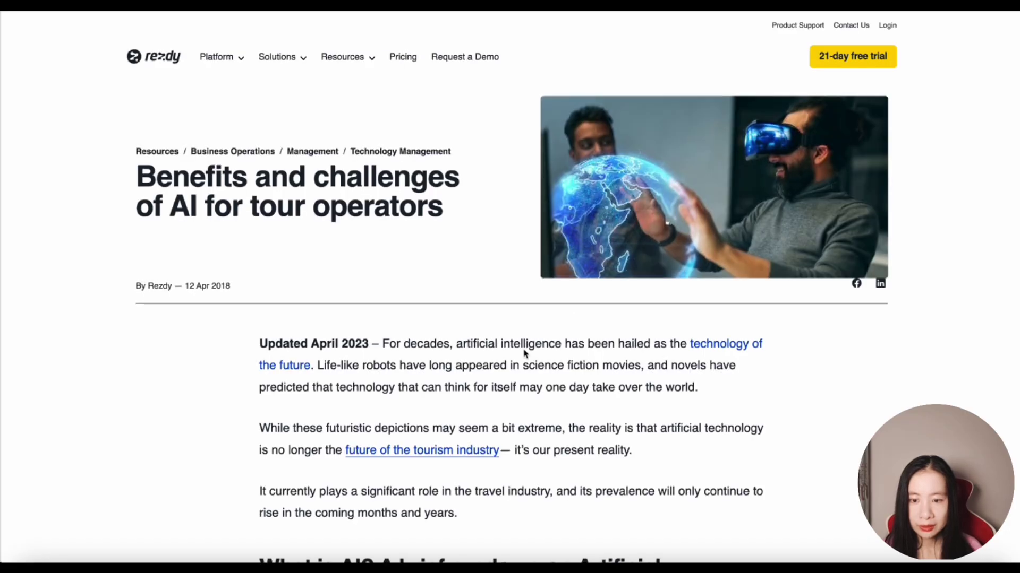
pyautogui.scroll(-20, 524, 354)
pyautogui.scroll(10, 524, 353)
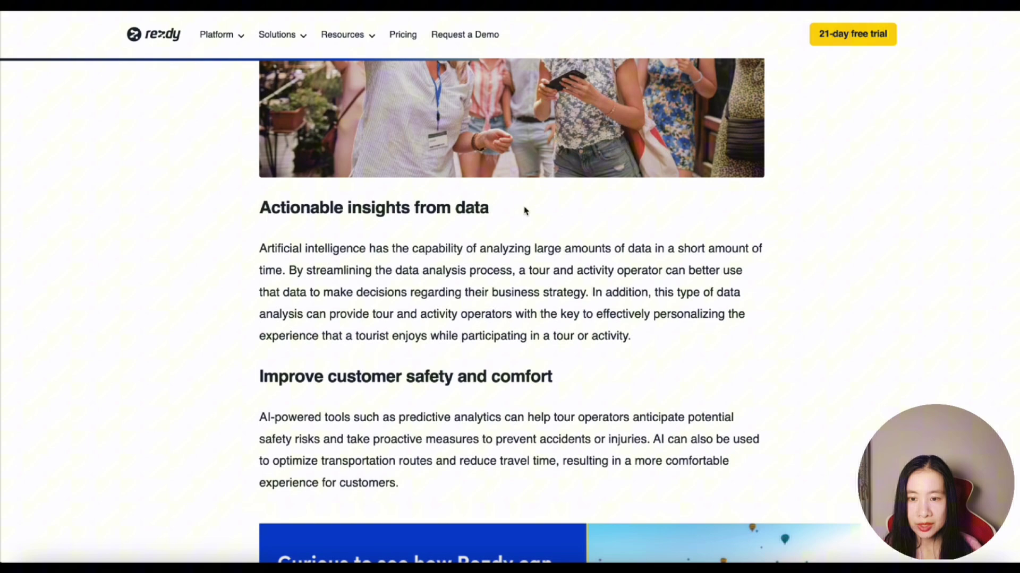
pyautogui.scroll(6, 525, 211)
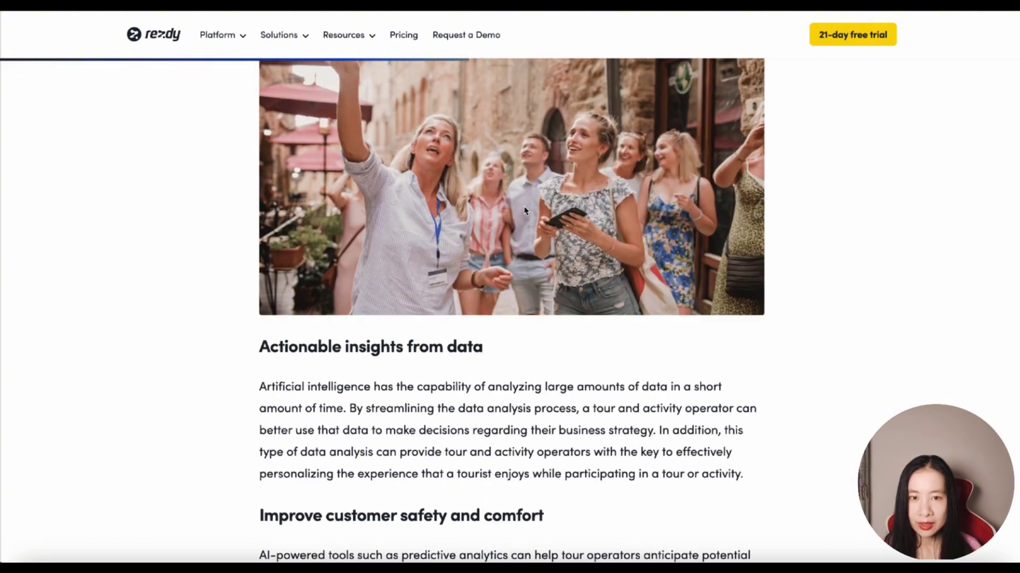
pyautogui.scroll(1, 524, 207)
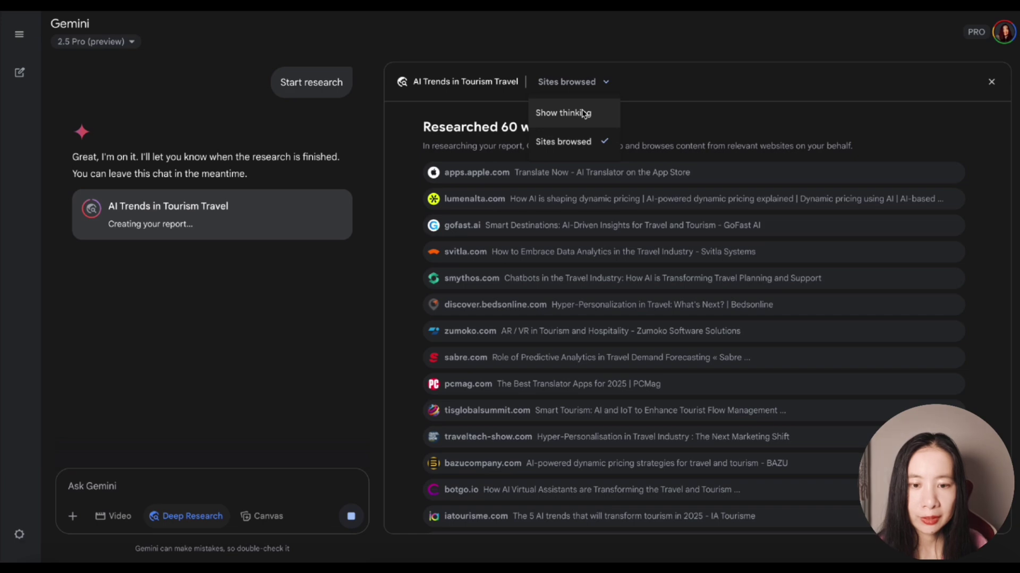
pyautogui.click(586, 111)
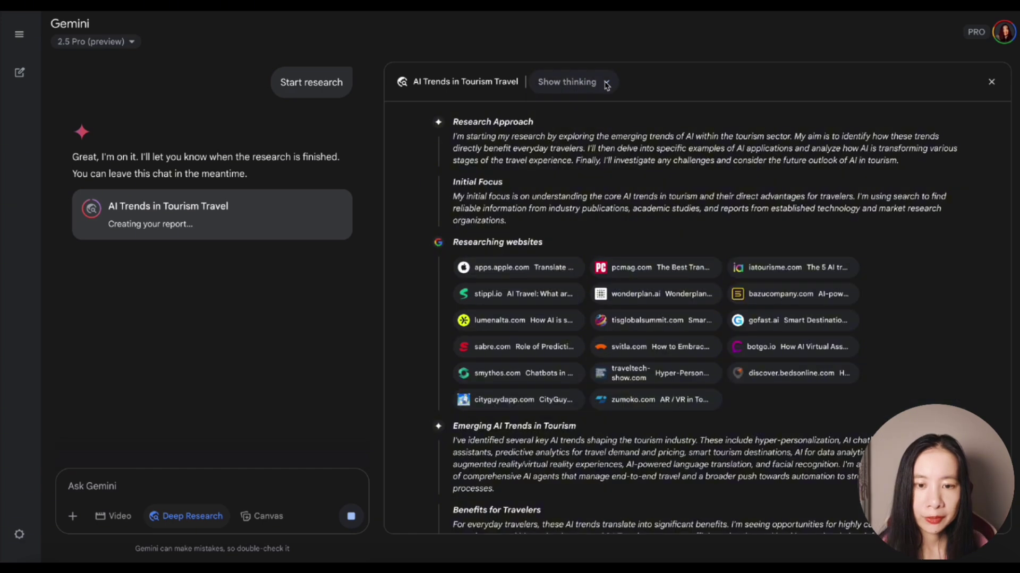
# Switch the research panel display from Show thinking to Sites browsed.
pyautogui.click(607, 83)
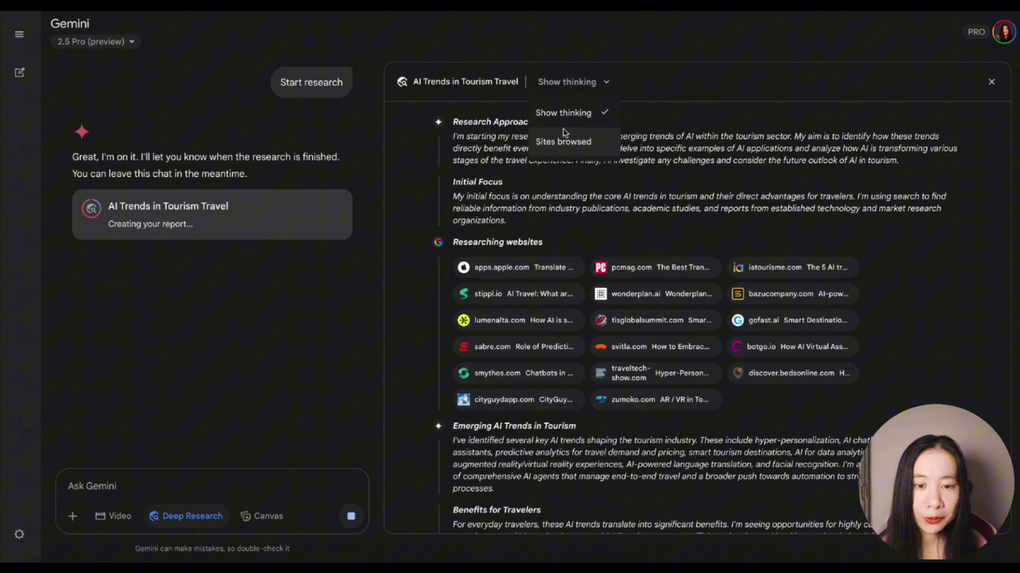
pyautogui.click(565, 145)
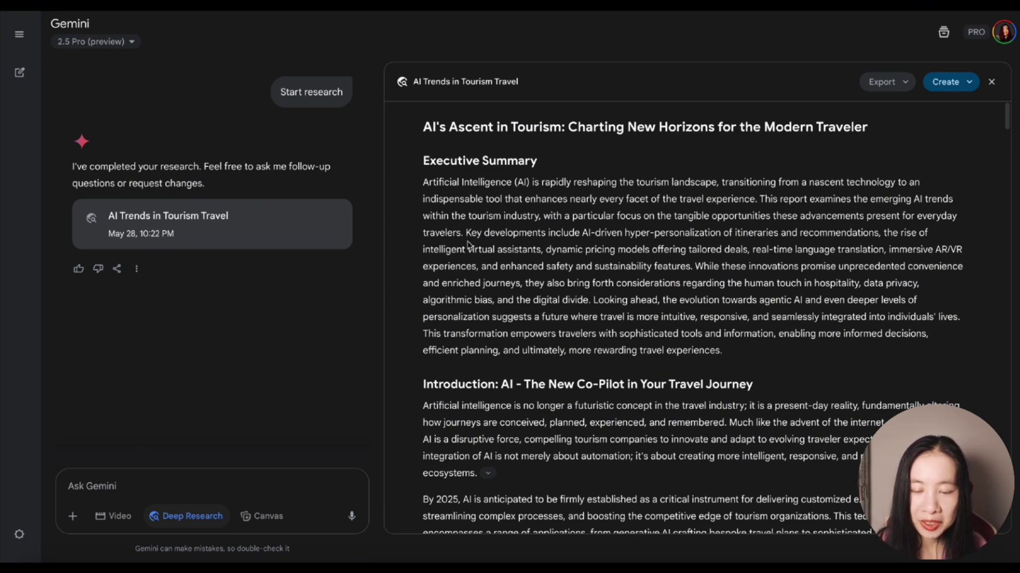
# Scroll through the report from the Executive Summary down to section 4.7.
pyautogui.scroll(-3, 468, 245)
pyautogui.scroll(3, 468, 245)
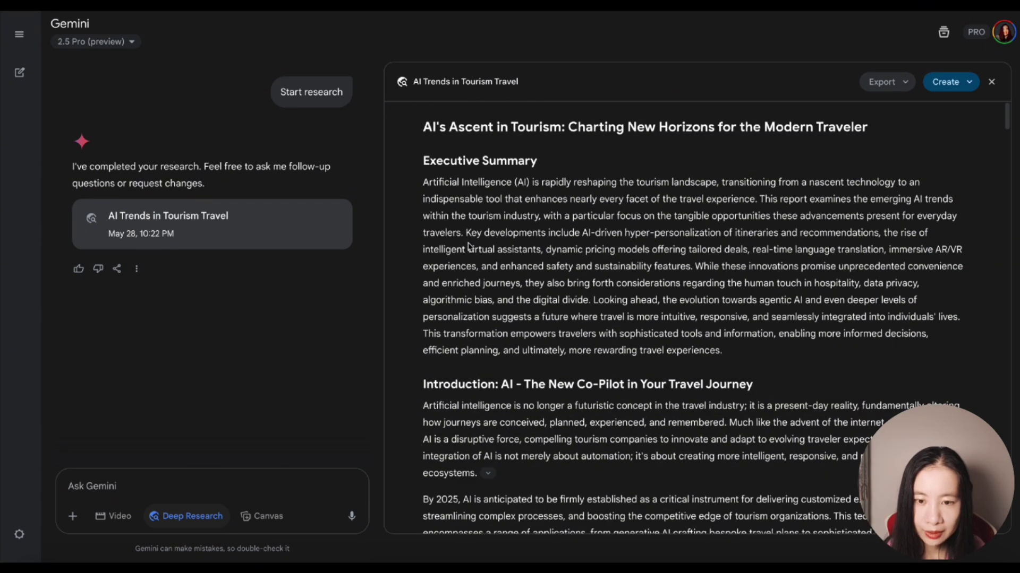
pyautogui.scroll(-7, 467, 245)
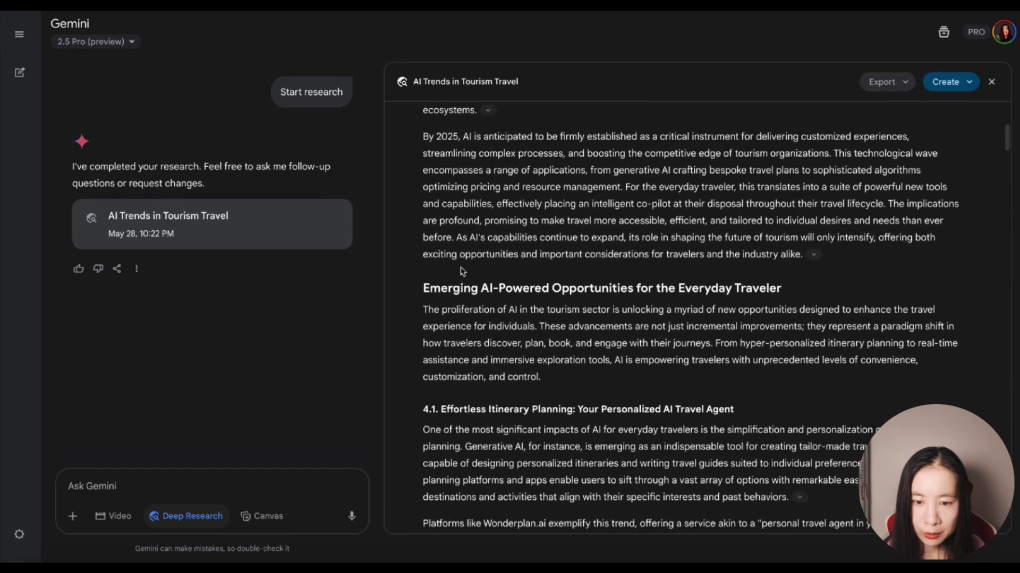
pyautogui.scroll(-1, 461, 271)
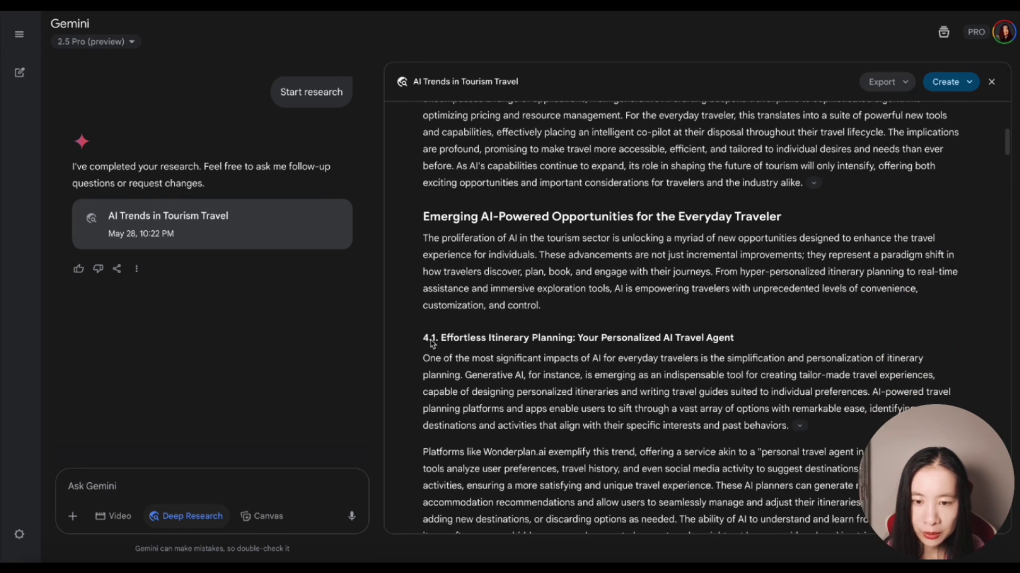
pyautogui.scroll(2, 462, 310)
pyautogui.scroll(4, 462, 310)
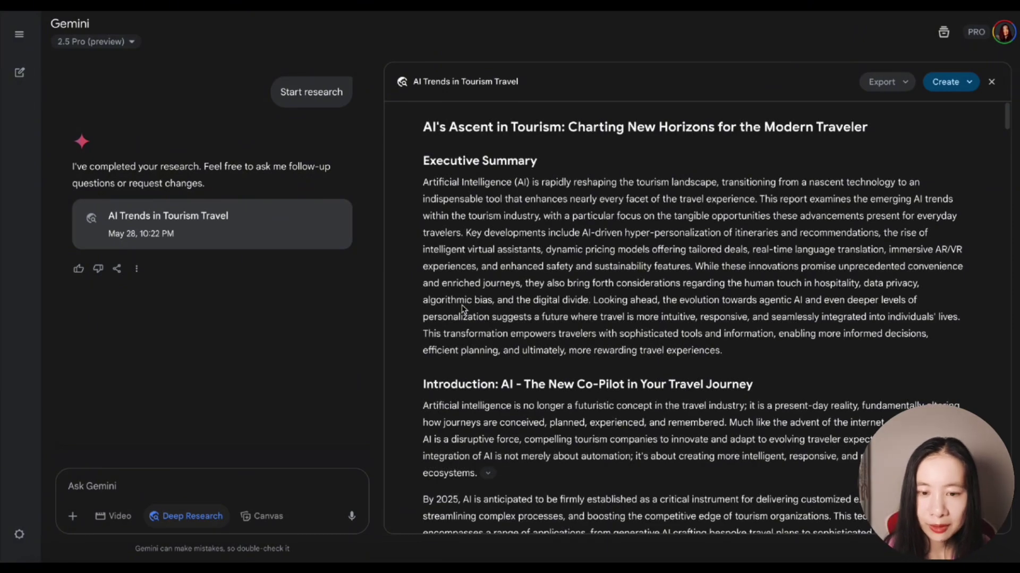
pyautogui.scroll(-4, 462, 310)
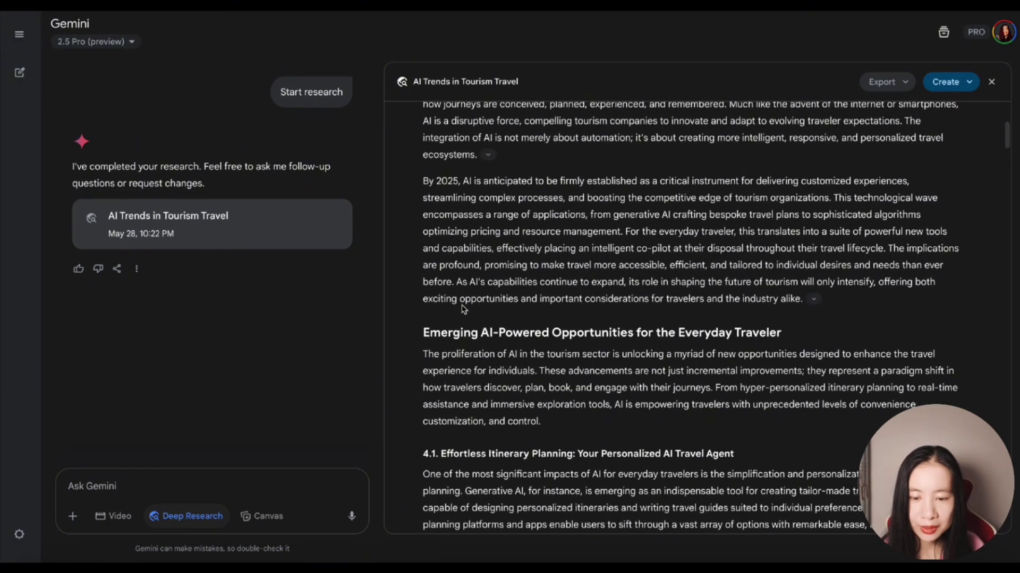
pyautogui.scroll(-3, 558, 276)
pyautogui.scroll(-2, 558, 277)
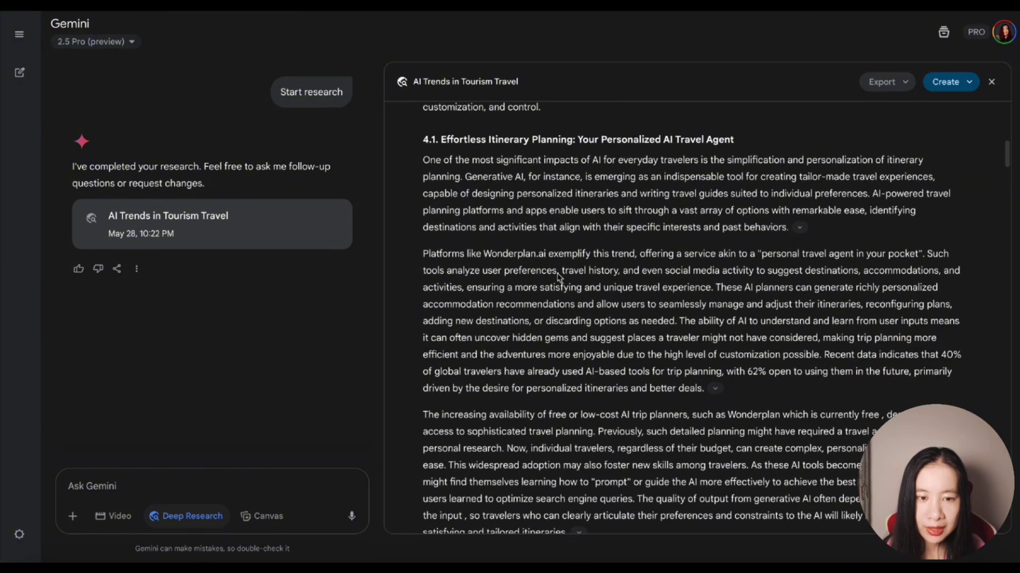
pyautogui.scroll(-4, 558, 276)
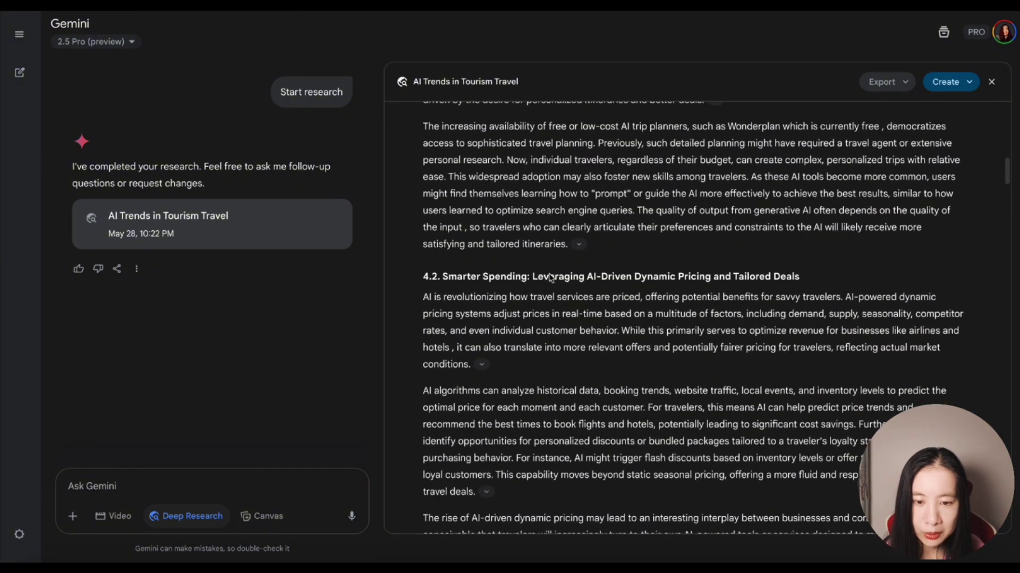
pyautogui.scroll(-12, 581, 282)
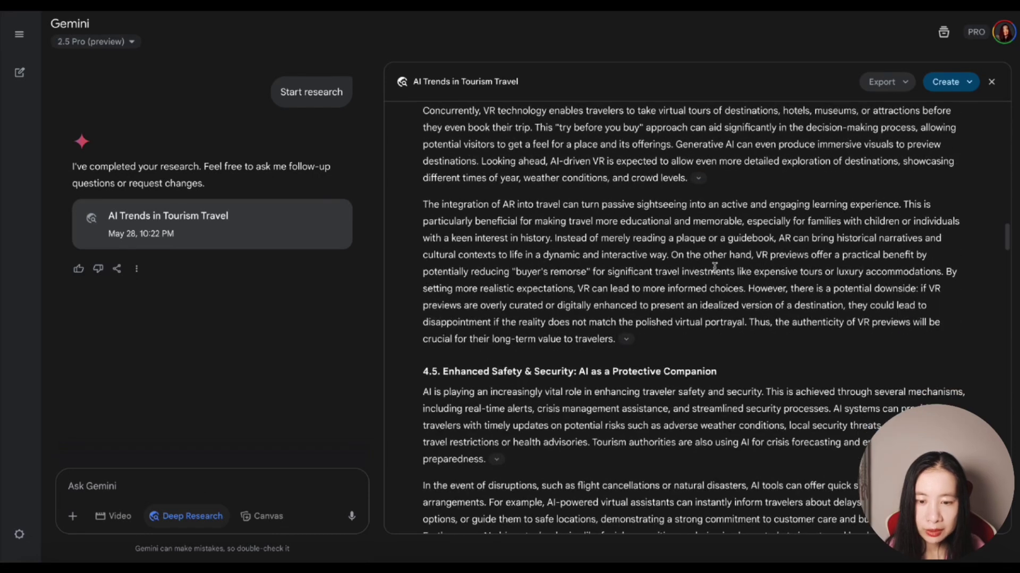
pyautogui.scroll(-1, 714, 266)
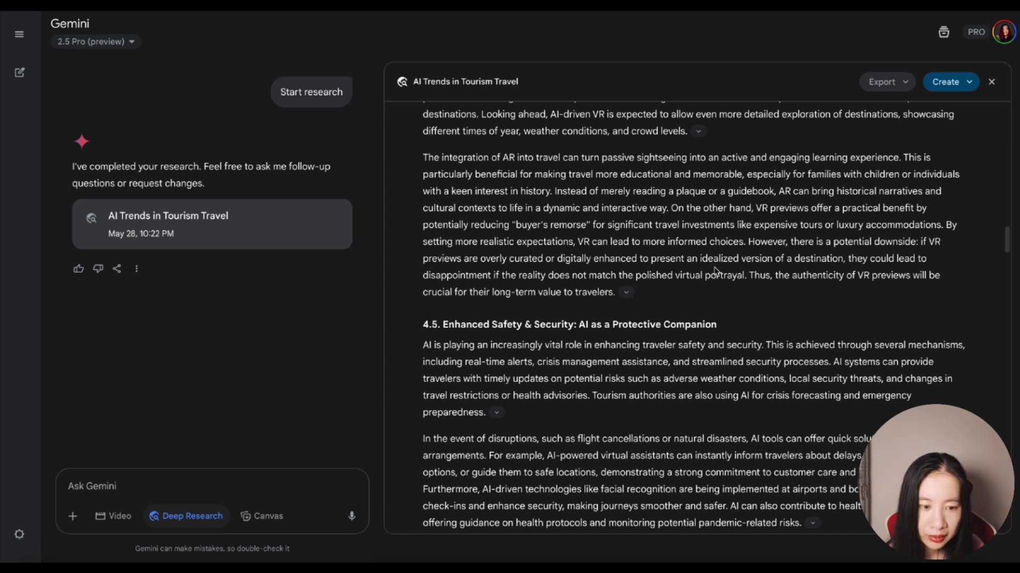
pyautogui.scroll(-1, 714, 271)
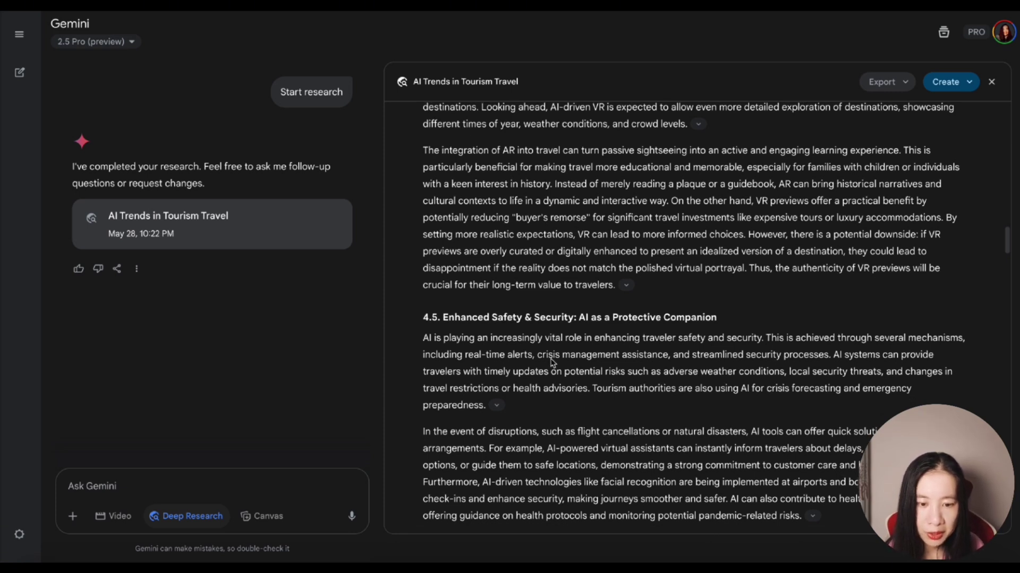
pyautogui.scroll(-1, 552, 364)
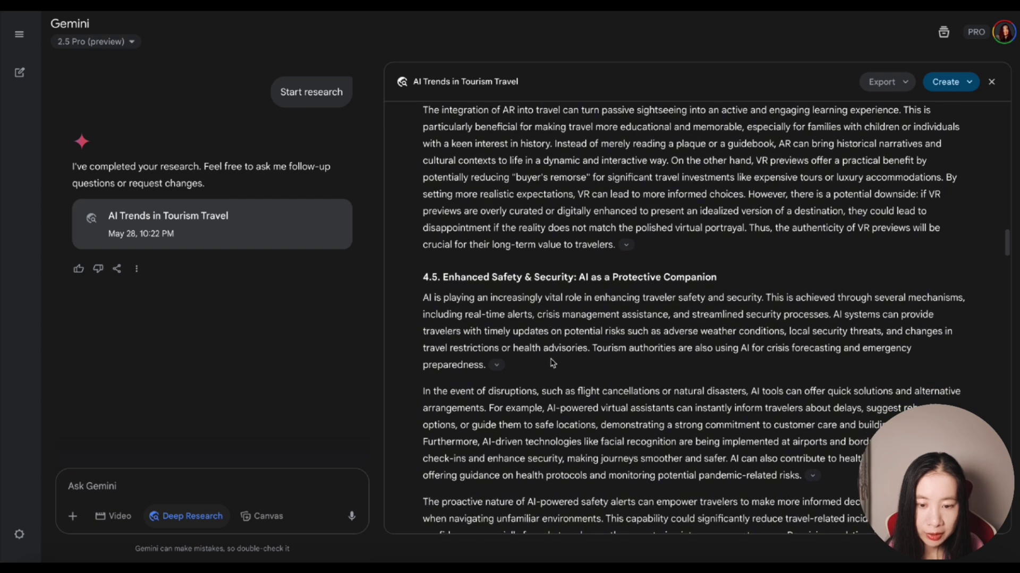
pyautogui.scroll(-10, 552, 363)
# Create an Infographic from the report and scroll through the generated Canvas page.
pyautogui.click(965, 82)
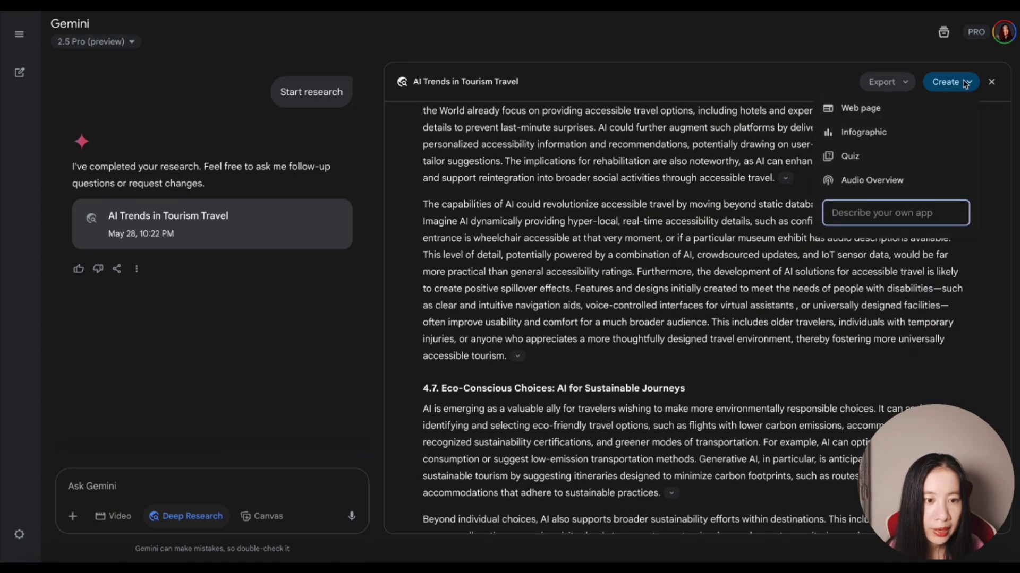
pyautogui.click(969, 131)
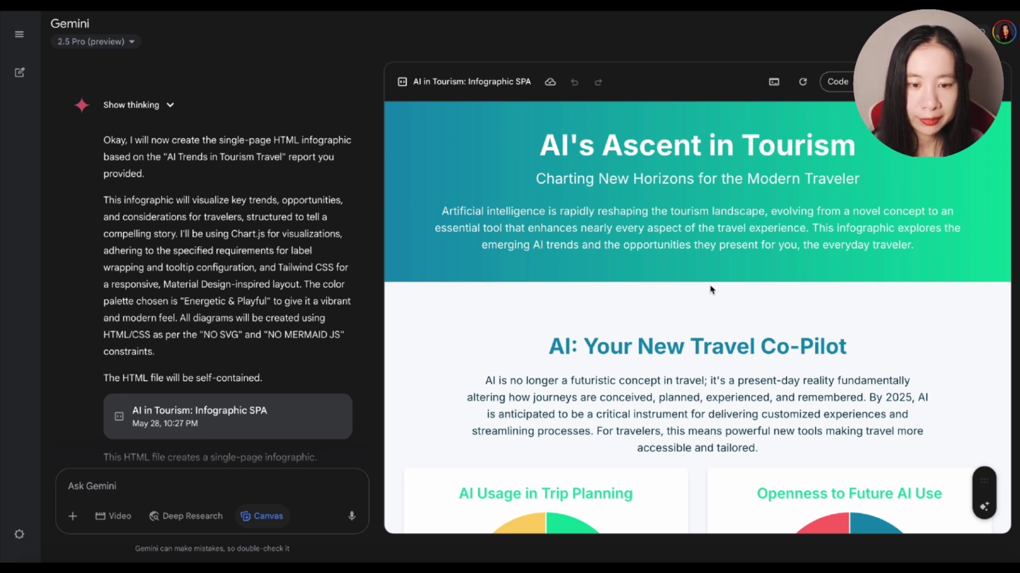
pyautogui.scroll(-3, 712, 289)
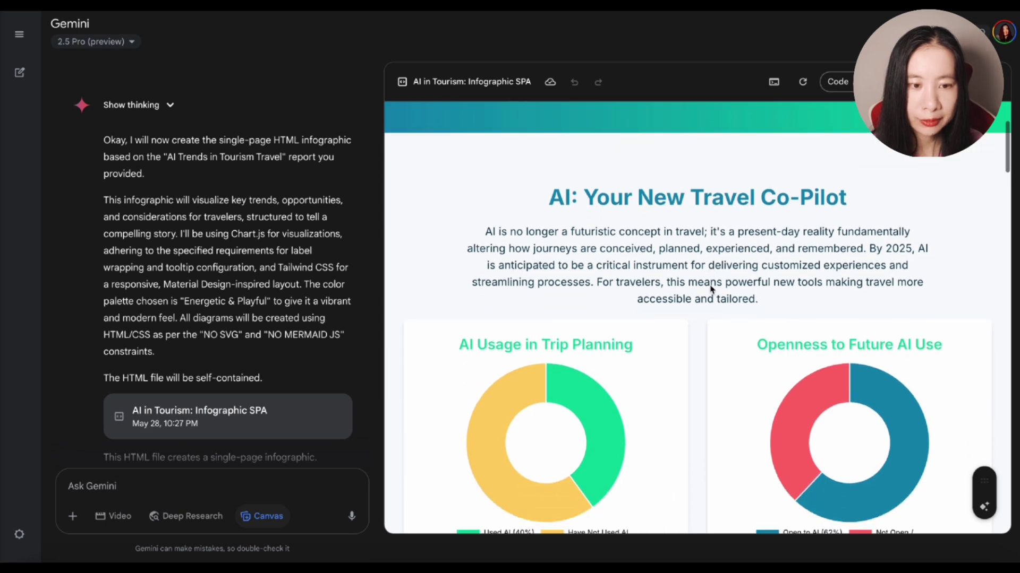
pyautogui.scroll(-3, 712, 289)
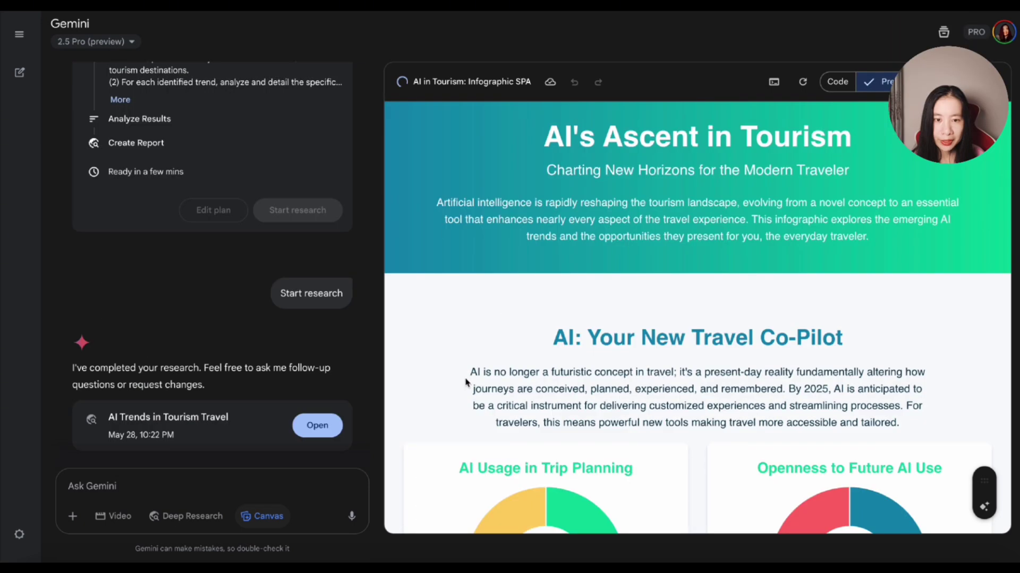
pyautogui.scroll(-6, 466, 383)
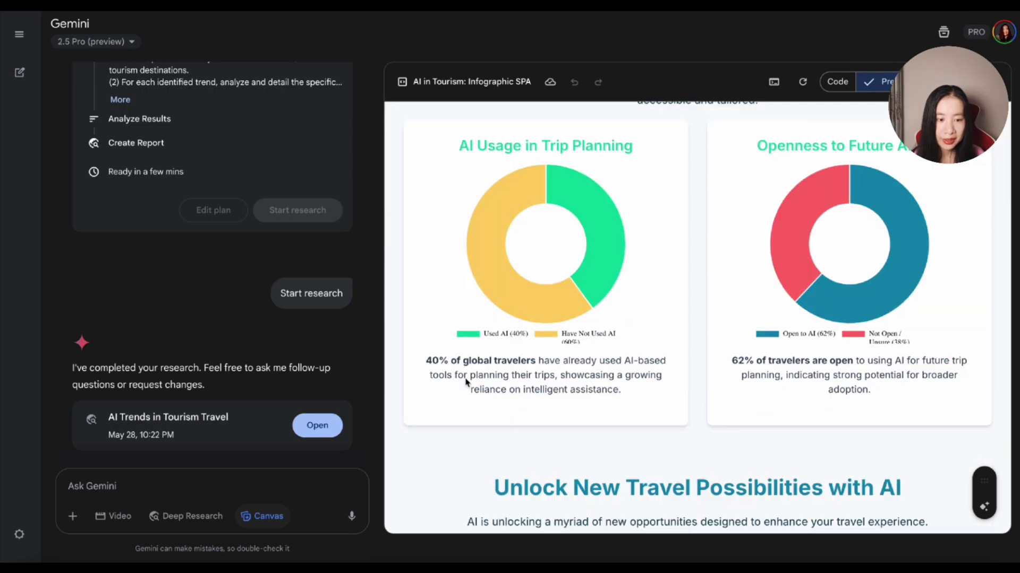
pyautogui.scroll(-6, 465, 381)
pyautogui.scroll(12, 466, 382)
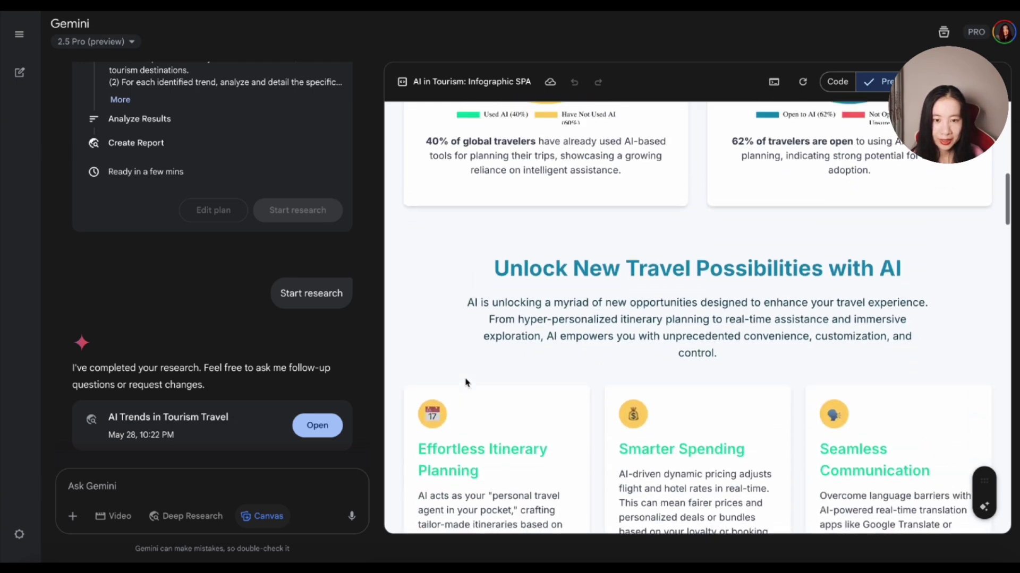